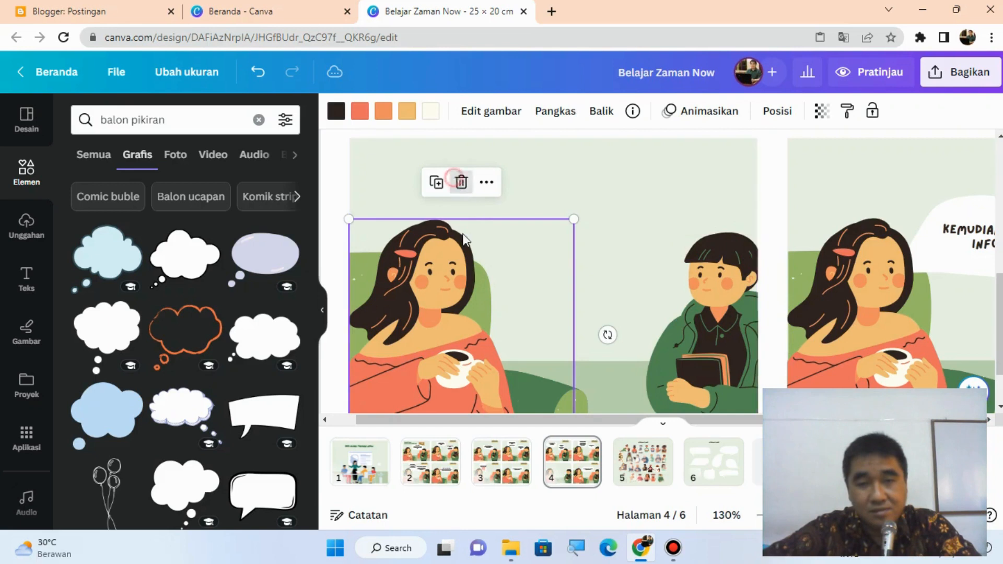
Delete the woman holding a coffee cup and the green armchair behind her from the page 4 panel beside the boy with books.
{"action": "left_click", "coordinate": [461, 182]}
{"action": "left_click", "coordinate": [442, 350]}
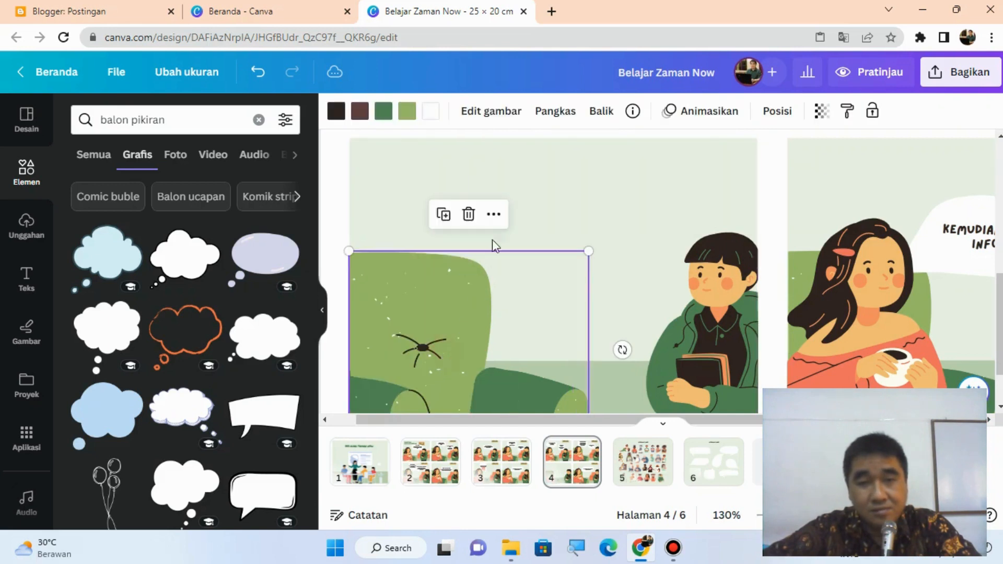
{"action": "left_click", "coordinate": [469, 215]}
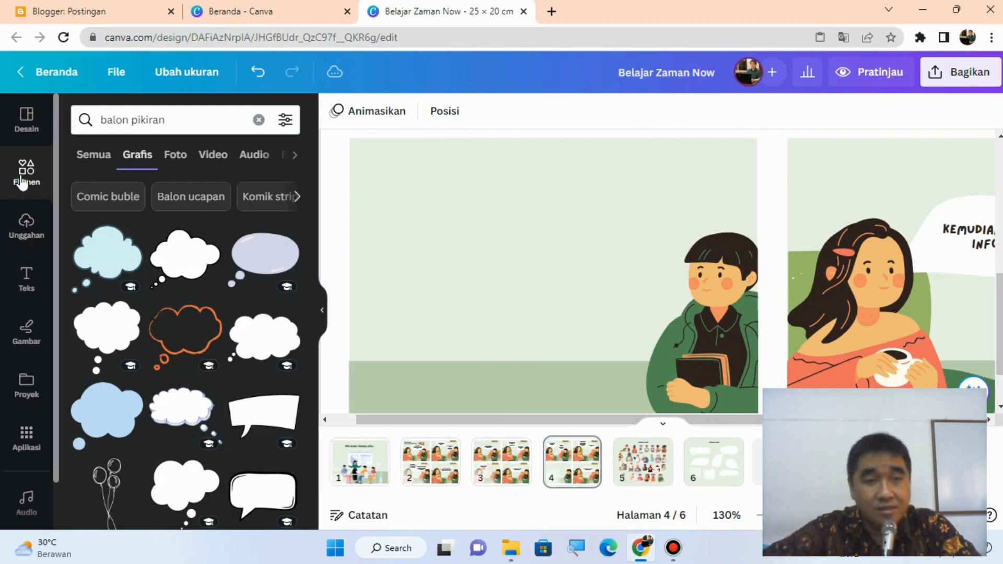
Examine the reading characters on page 5, the resource page, for a possible replacement figure.
{"action": "left_click", "coordinate": [643, 478]}
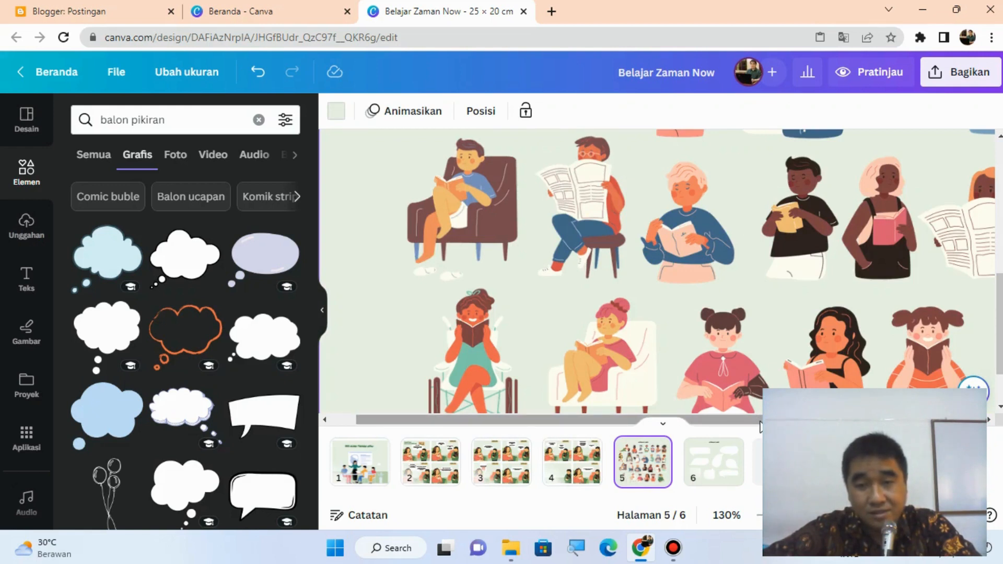
{"action": "left_click_drag", "start_coordinate": [768, 420], "coordinate": [917, 420]}
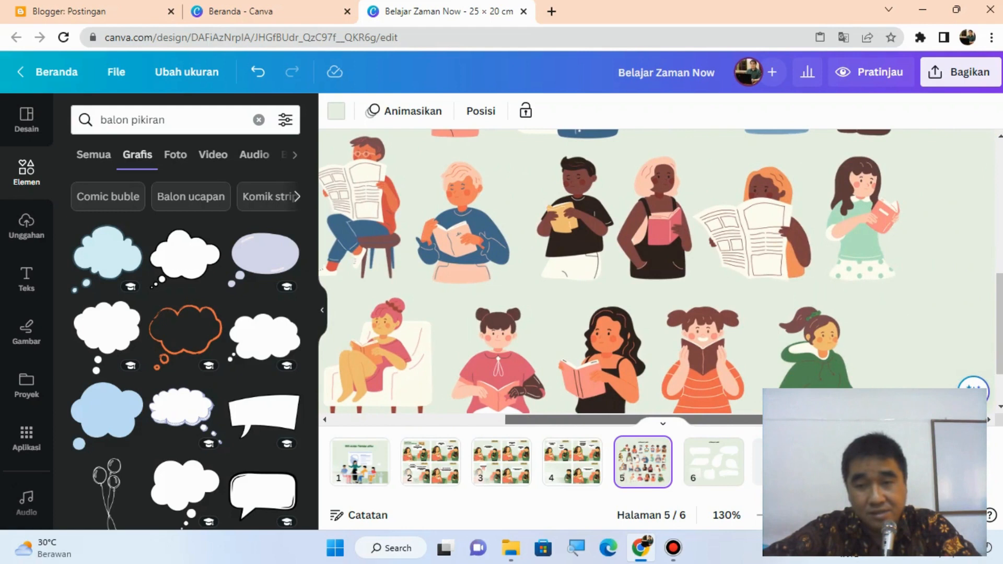
{"action": "left_click_drag", "start_coordinate": [917, 419], "coordinate": [884, 419]}
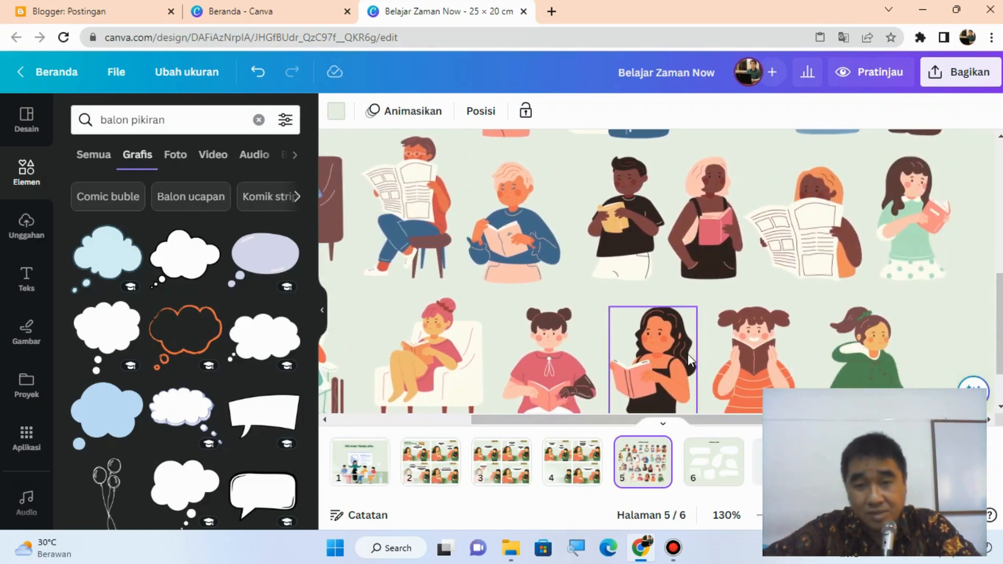
{"action": "scroll", "coordinate": [688, 357], "scroll_direction": "up", "scroll_amount": 3}
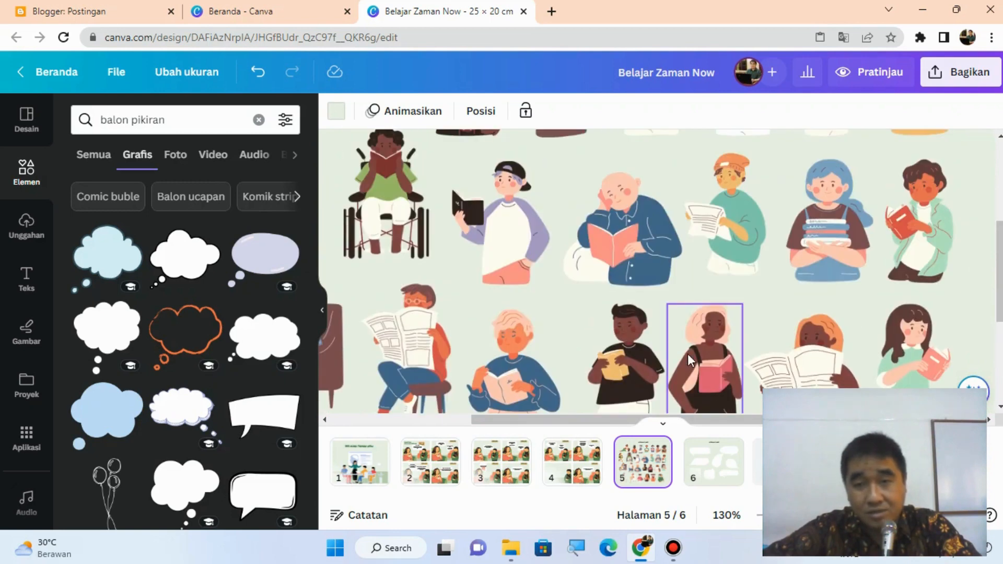
{"action": "scroll", "coordinate": [688, 354], "scroll_direction": "up", "scroll_amount": 3}
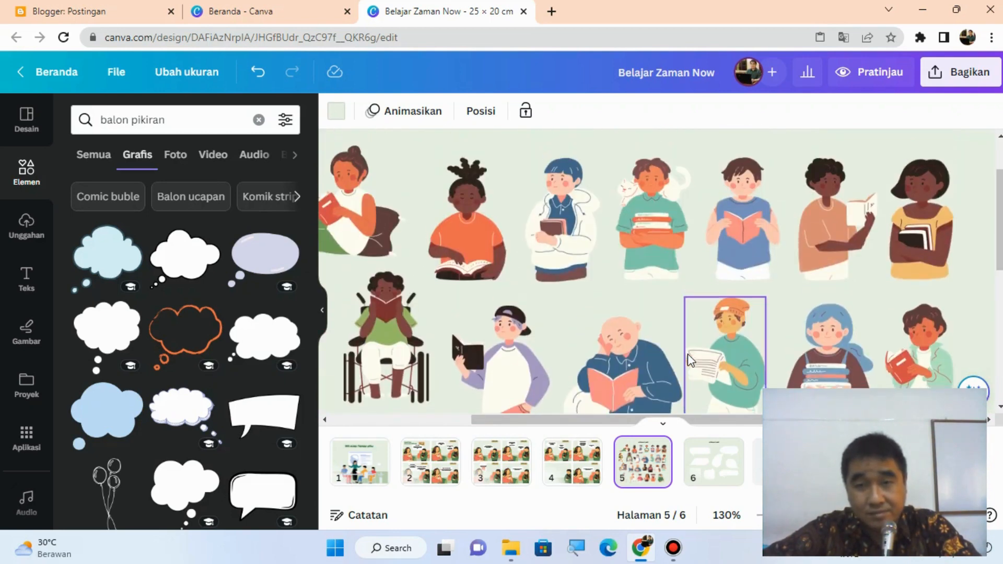
{"action": "scroll", "coordinate": [688, 353], "scroll_direction": "down", "scroll_amount": 5}
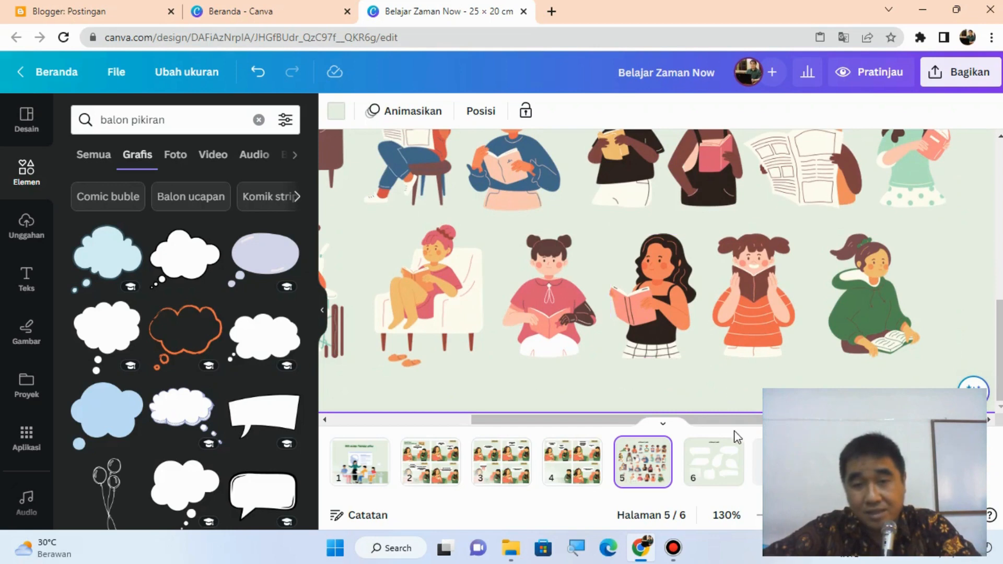
{"action": "left_click_drag", "start_coordinate": [735, 420], "coordinate": [616, 420]}
{"action": "scroll", "coordinate": [630, 343], "scroll_direction": "up", "scroll_amount": 5}
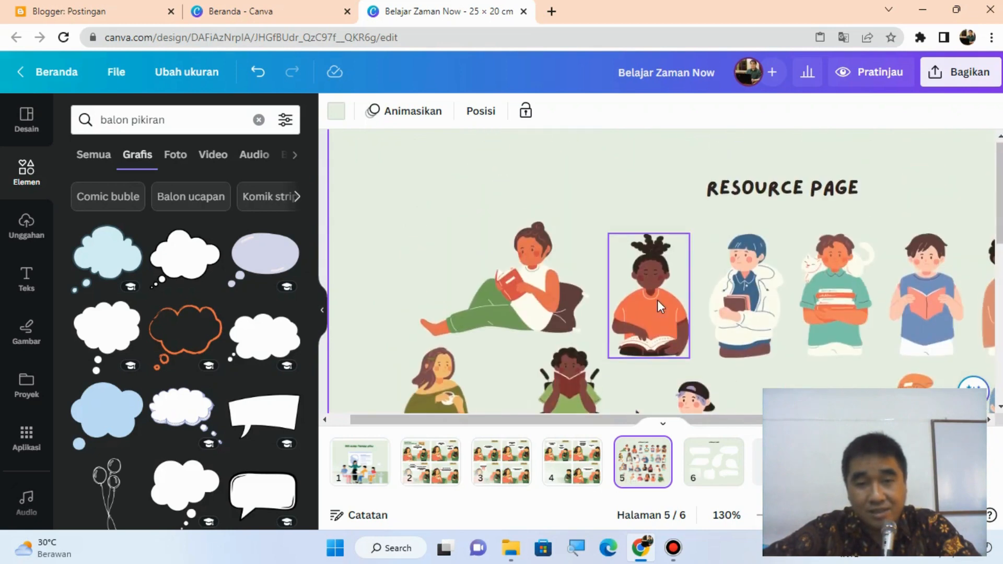
{"action": "scroll", "coordinate": [657, 300], "scroll_direction": "down", "scroll_amount": 2}
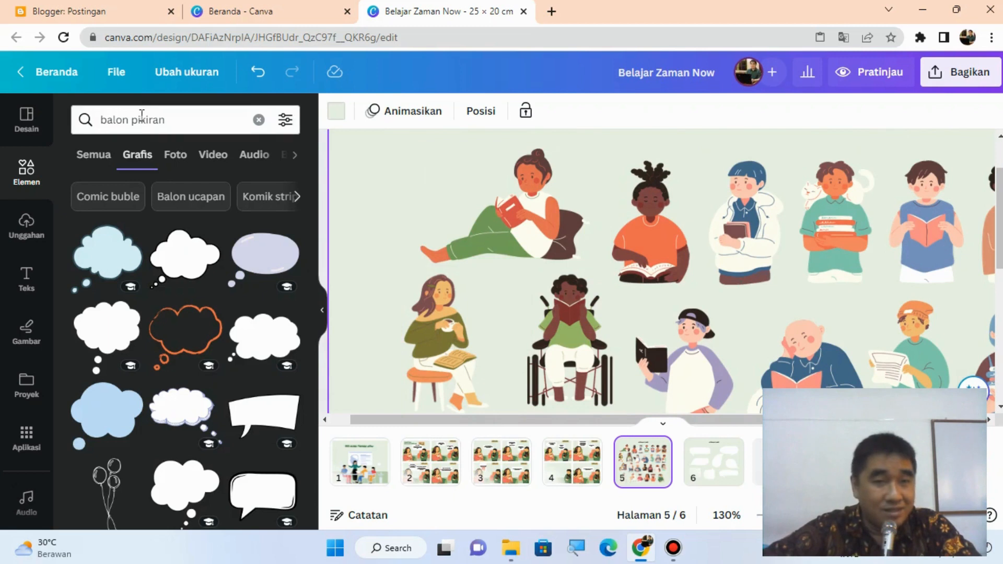
Search the graphic elements for "wanita".
{"action": "left_click", "coordinate": [178, 116]}
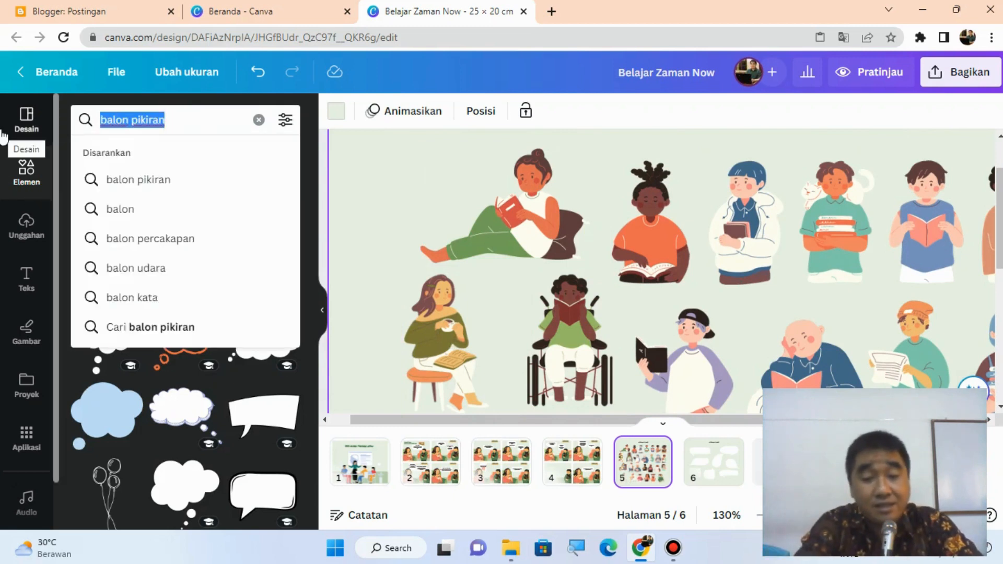
{"action": "type", "text": "wanita"}
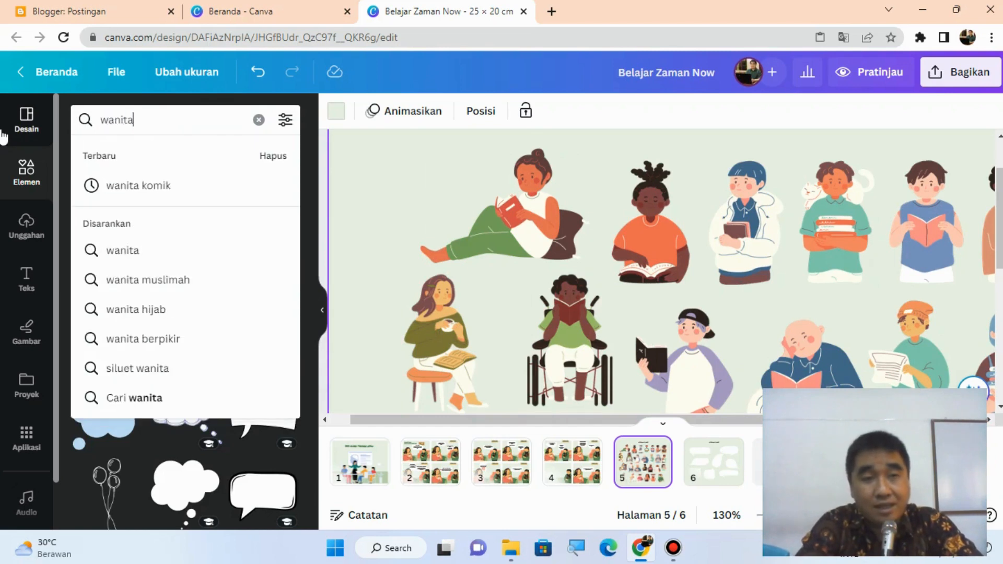
{"action": "key", "text": "Return"}
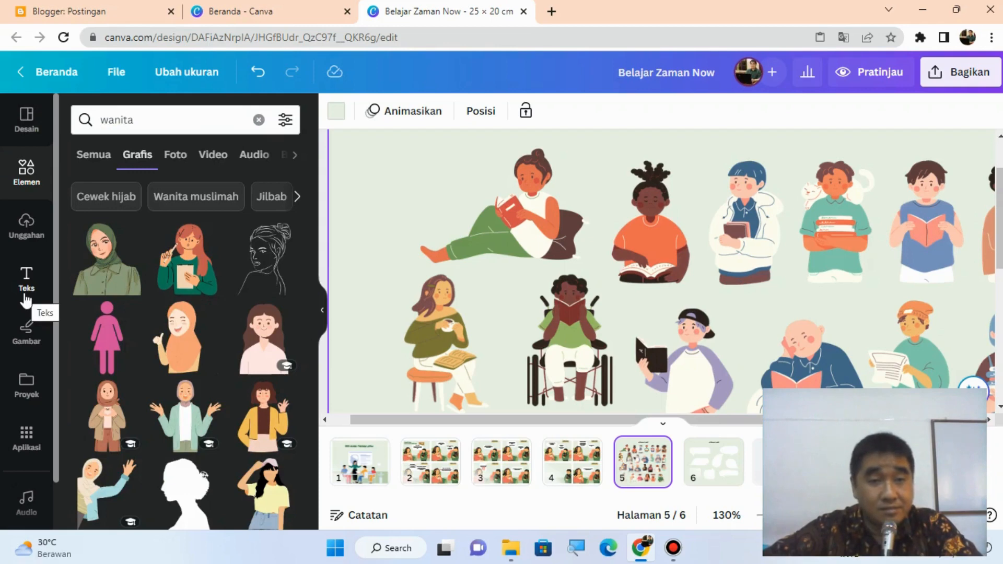
Look through the "wanita" graphics for a suitable female character illustration.
{"action": "scroll", "coordinate": [162, 343], "scroll_direction": "down", "scroll_amount": 5}
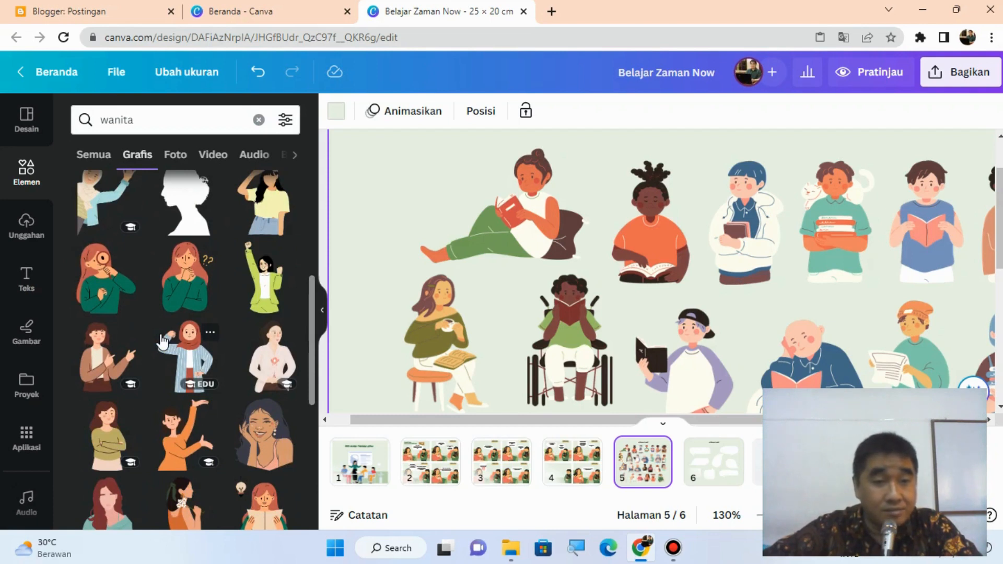
{"action": "scroll", "coordinate": [162, 342], "scroll_direction": "down", "scroll_amount": 3}
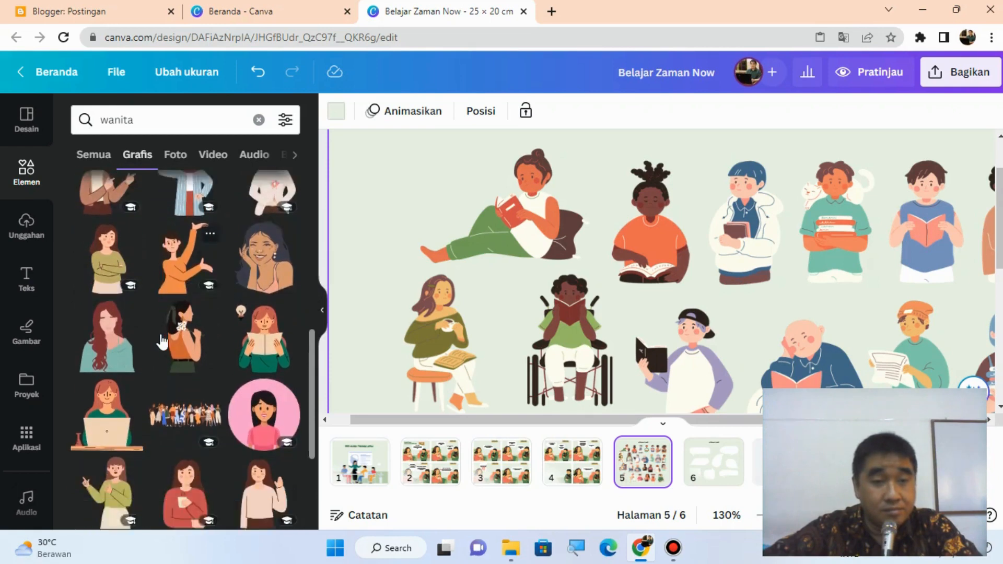
{"action": "scroll", "coordinate": [163, 340], "scroll_direction": "down", "scroll_amount": 5}
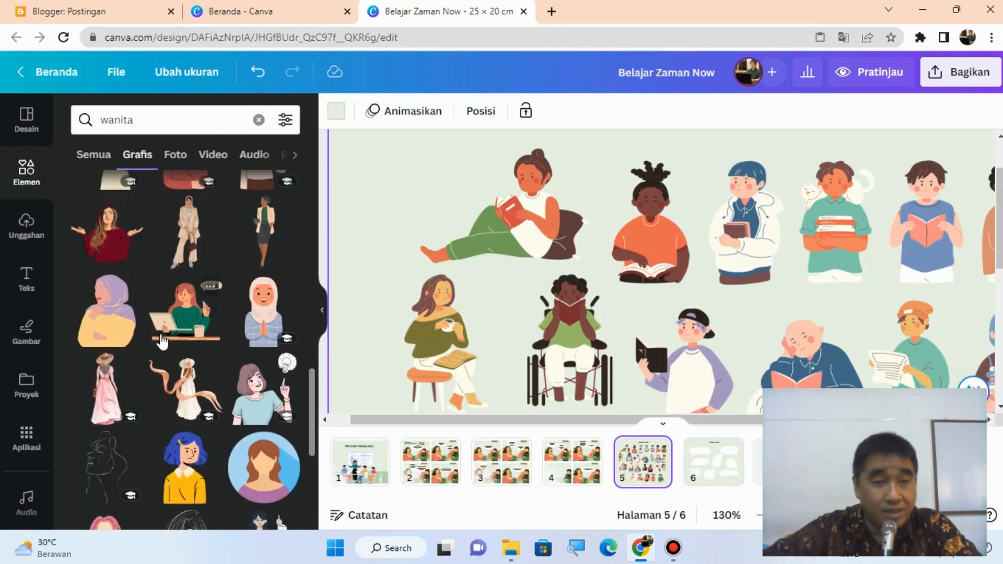
{"action": "scroll", "coordinate": [162, 342], "scroll_direction": "down", "scroll_amount": 4}
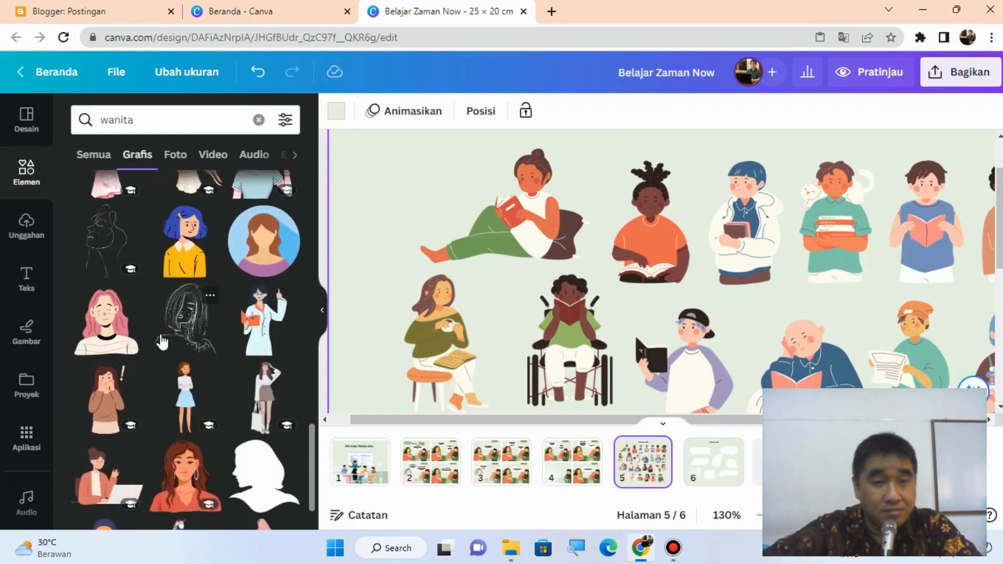
{"action": "scroll", "coordinate": [162, 342], "scroll_direction": "down", "scroll_amount": 4}
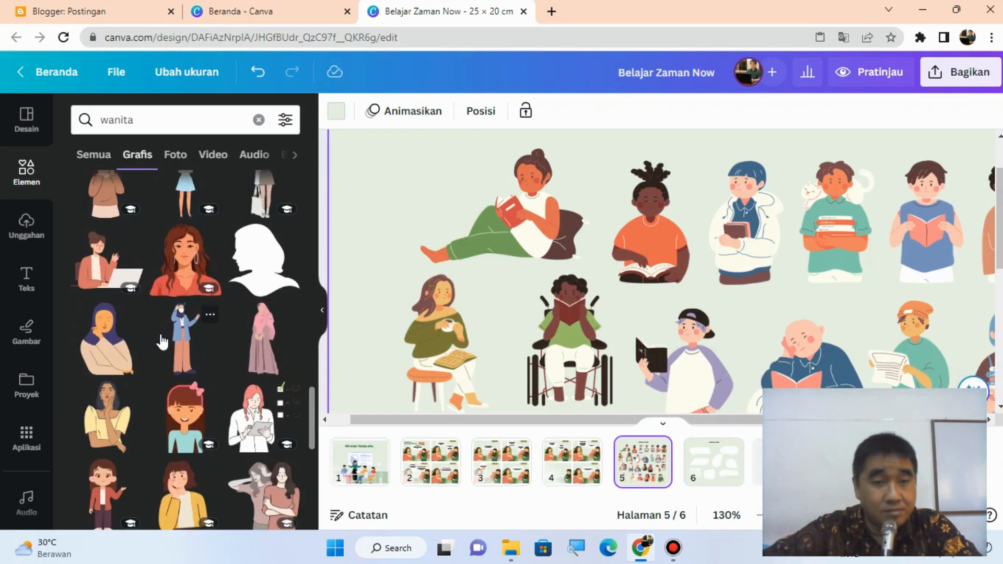
{"action": "scroll", "coordinate": [162, 342], "scroll_direction": "down", "scroll_amount": 2}
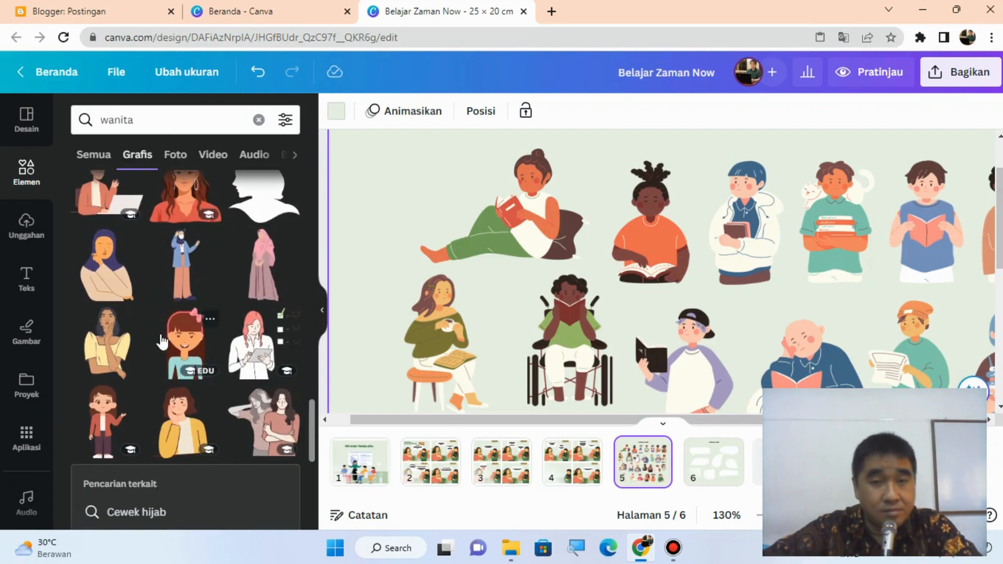
{"action": "scroll", "coordinate": [161, 340], "scroll_direction": "down", "scroll_amount": 5}
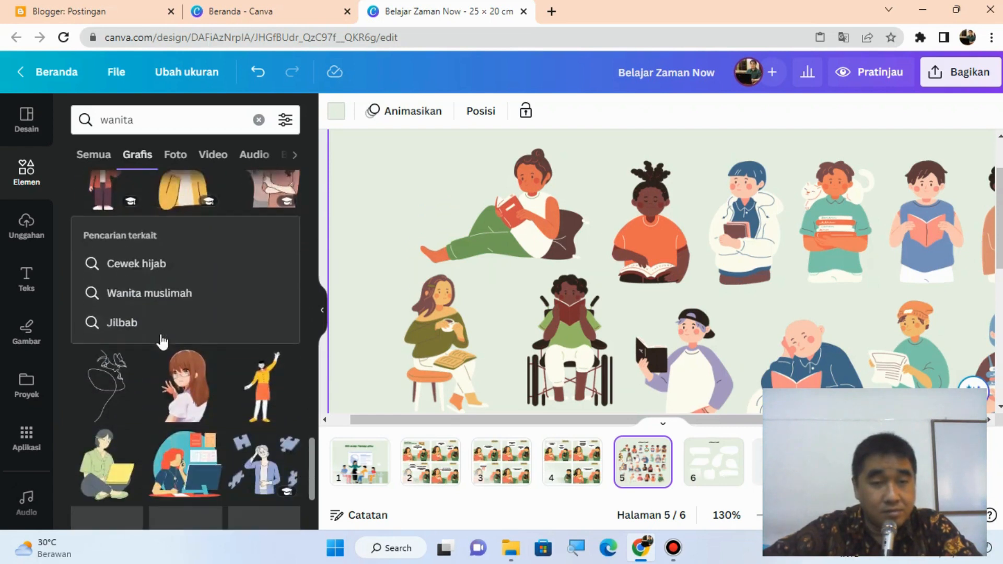
{"action": "scroll", "coordinate": [162, 342], "scroll_direction": "down", "scroll_amount": 3}
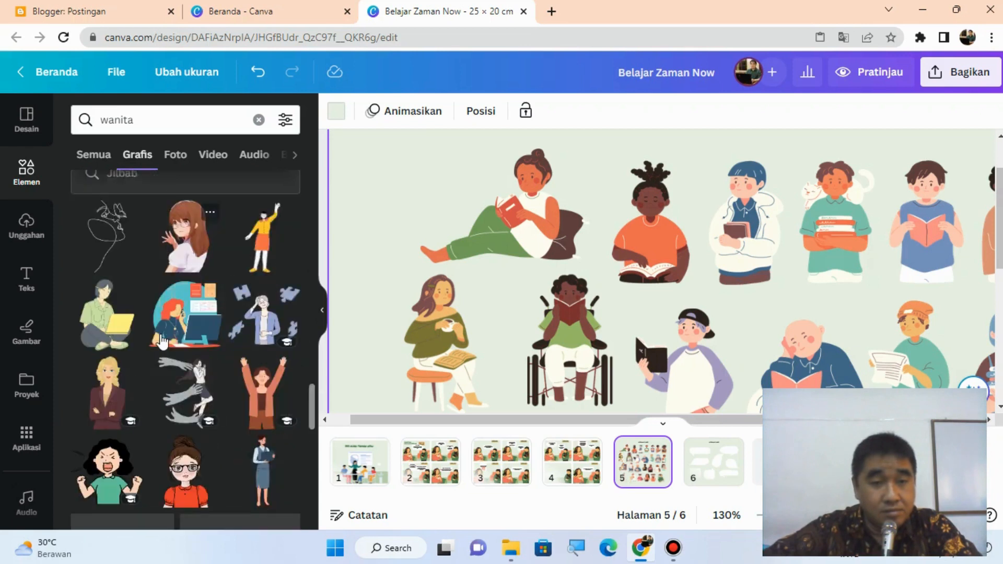
{"action": "scroll", "coordinate": [162, 343], "scroll_direction": "up", "scroll_amount": 2}
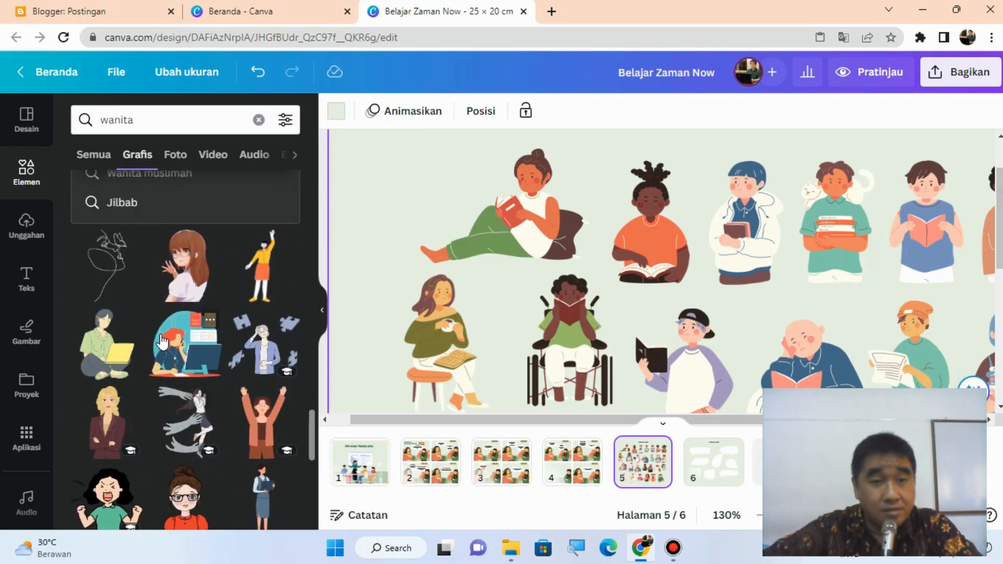
{"action": "scroll", "coordinate": [162, 343], "scroll_direction": "down", "scroll_amount": 2}
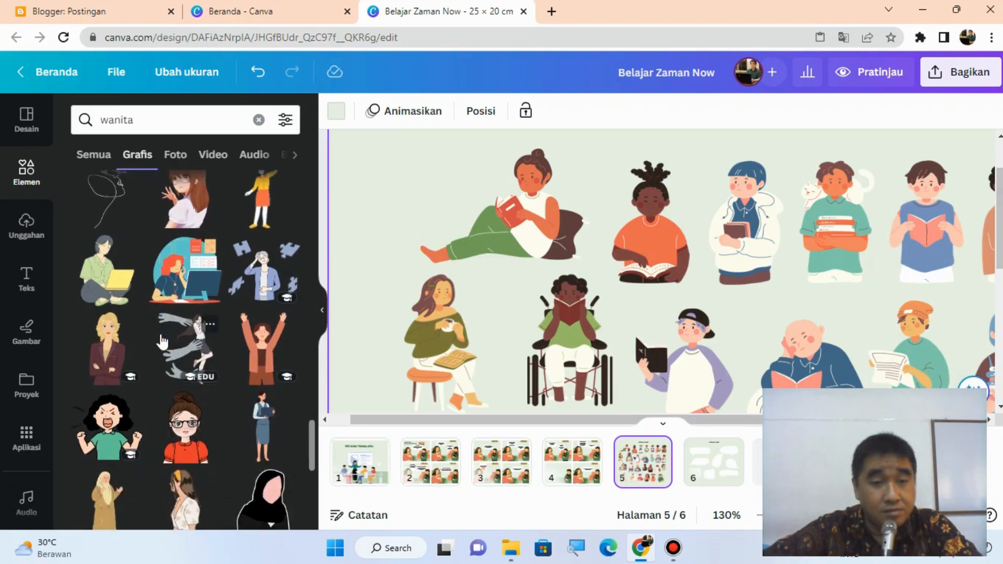
{"action": "scroll", "coordinate": [162, 341], "scroll_direction": "down", "scroll_amount": 2}
{"action": "scroll", "coordinate": [162, 341], "scroll_direction": "down", "scroll_amount": 4}
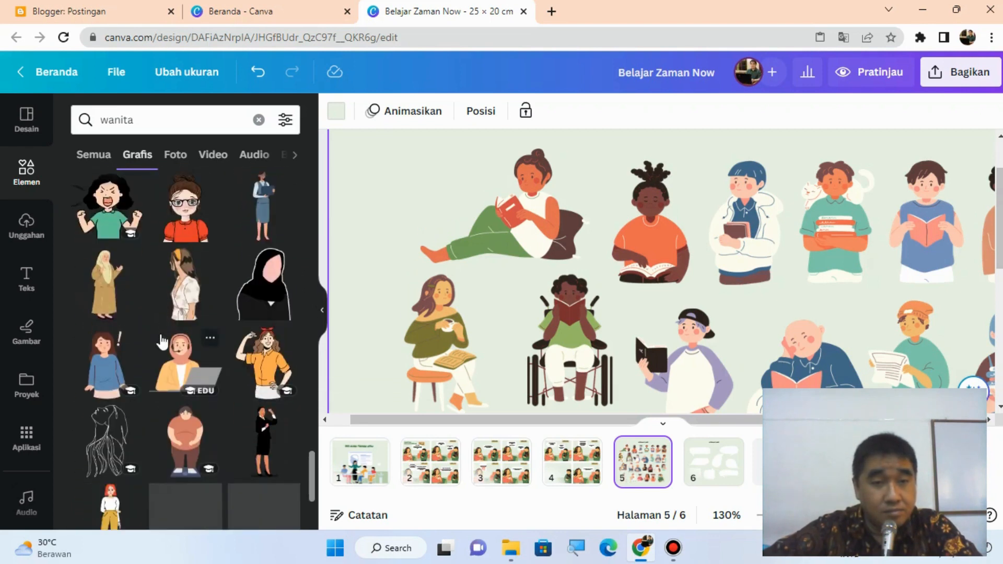
{"action": "scroll", "coordinate": [162, 341], "scroll_direction": "down", "scroll_amount": 4}
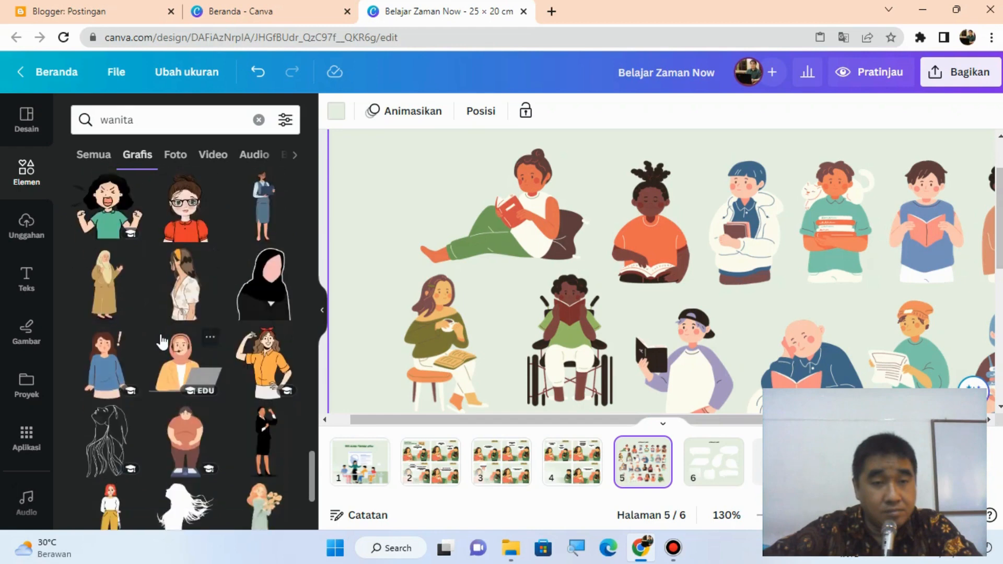
{"action": "scroll", "coordinate": [162, 341], "scroll_direction": "down", "scroll_amount": 8}
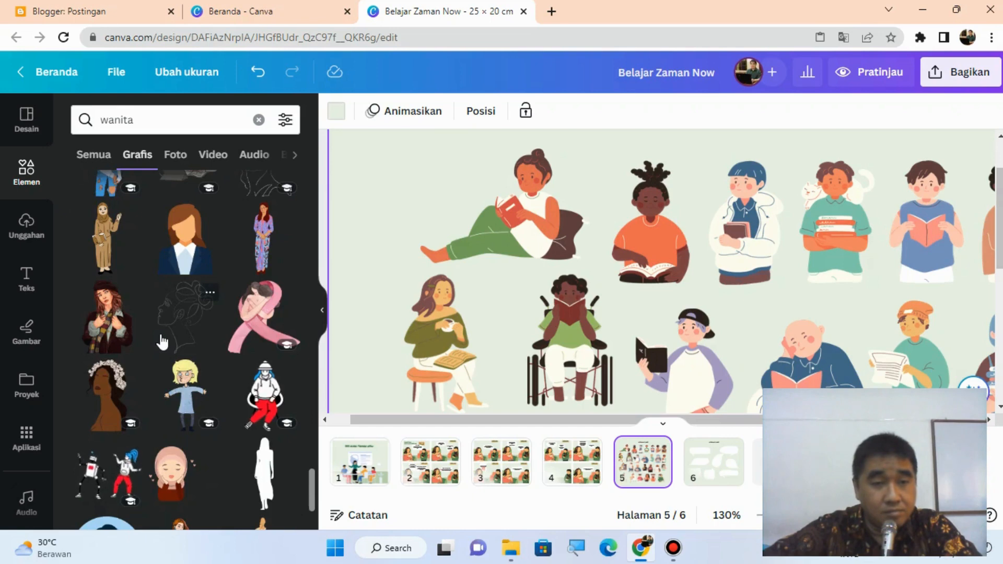
{"action": "scroll", "coordinate": [162, 341], "scroll_direction": "down", "scroll_amount": 1}
{"action": "scroll", "coordinate": [162, 340], "scroll_direction": "down", "scroll_amount": 6}
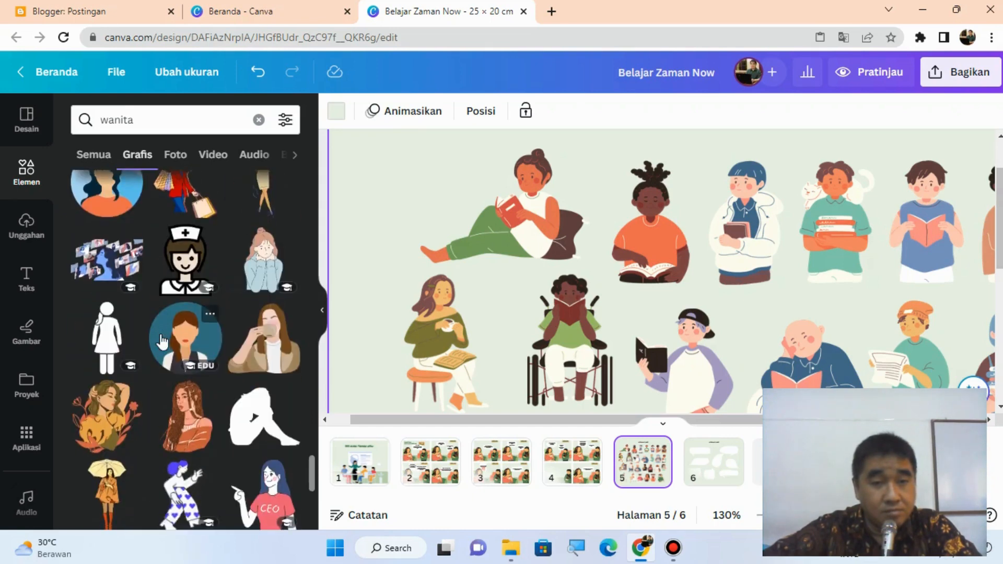
{"action": "scroll", "coordinate": [162, 340], "scroll_direction": "down", "scroll_amount": 3}
{"action": "scroll", "coordinate": [162, 341], "scroll_direction": "down", "scroll_amount": 2}
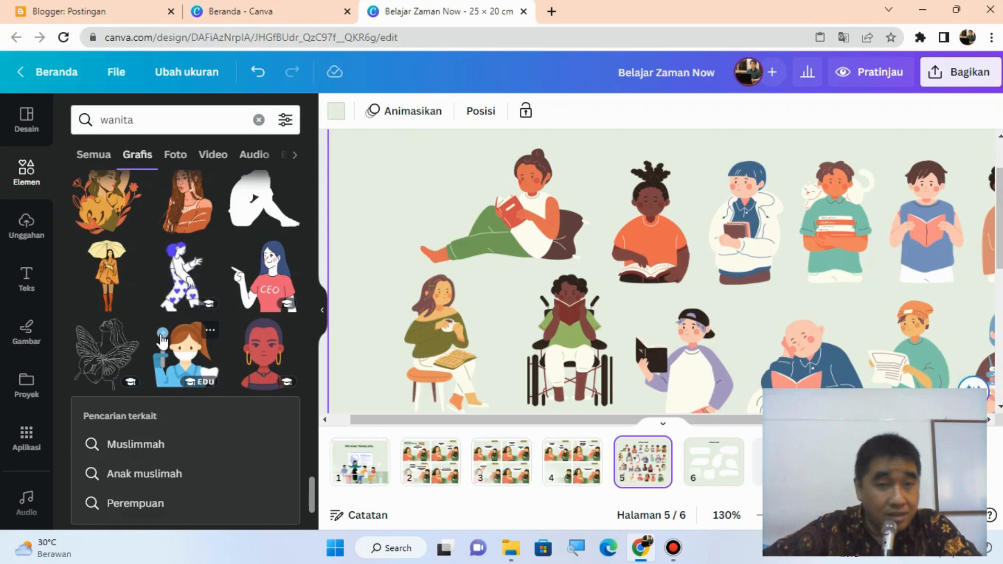
{"action": "scroll", "coordinate": [162, 340], "scroll_direction": "up", "scroll_amount": 1}
{"action": "scroll", "coordinate": [162, 341], "scroll_direction": "up", "scroll_amount": 1}
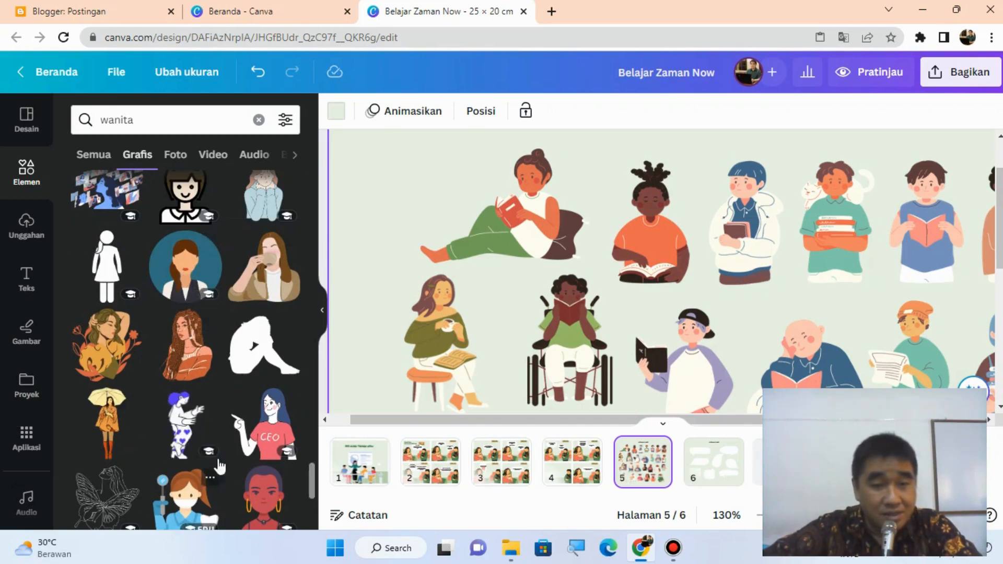
Insert the winking woman in the red CEO shirt on page 5, shrink her and move her over the reading characters.
{"action": "left_click", "coordinate": [264, 436]}
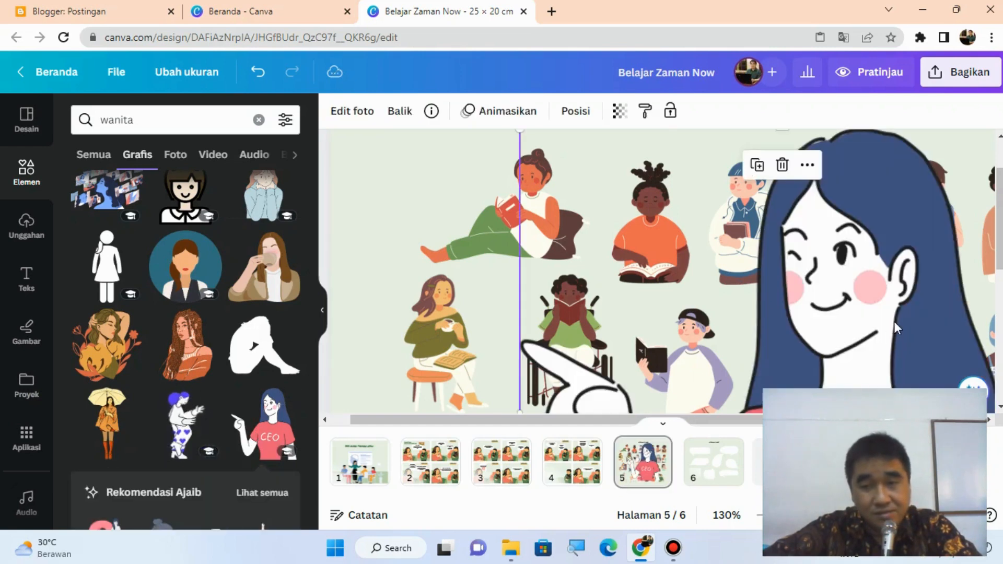
{"action": "left_click_drag", "start_coordinate": [894, 322], "coordinate": [649, 300]}
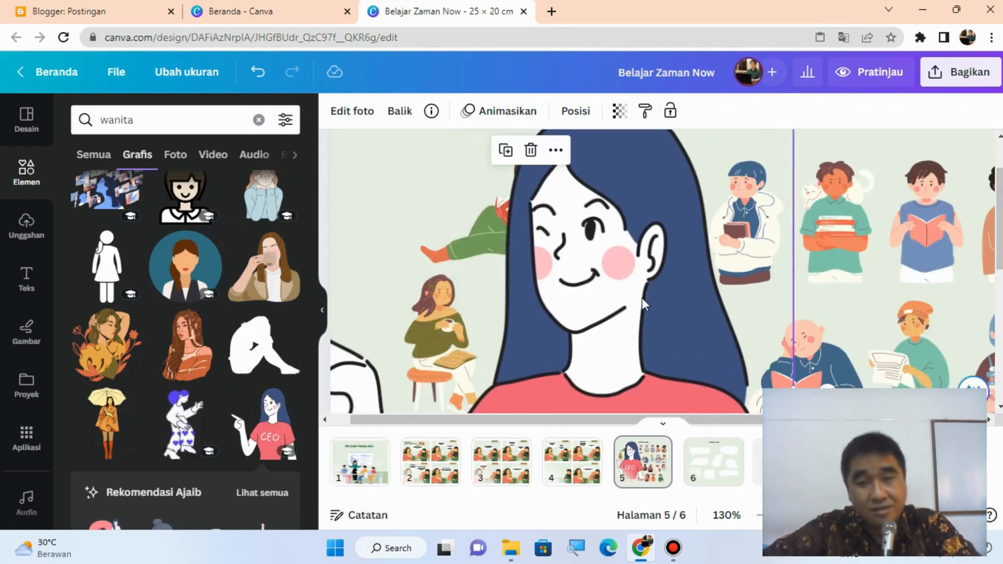
{"action": "scroll", "coordinate": [742, 225], "scroll_direction": "up", "scroll_amount": 2}
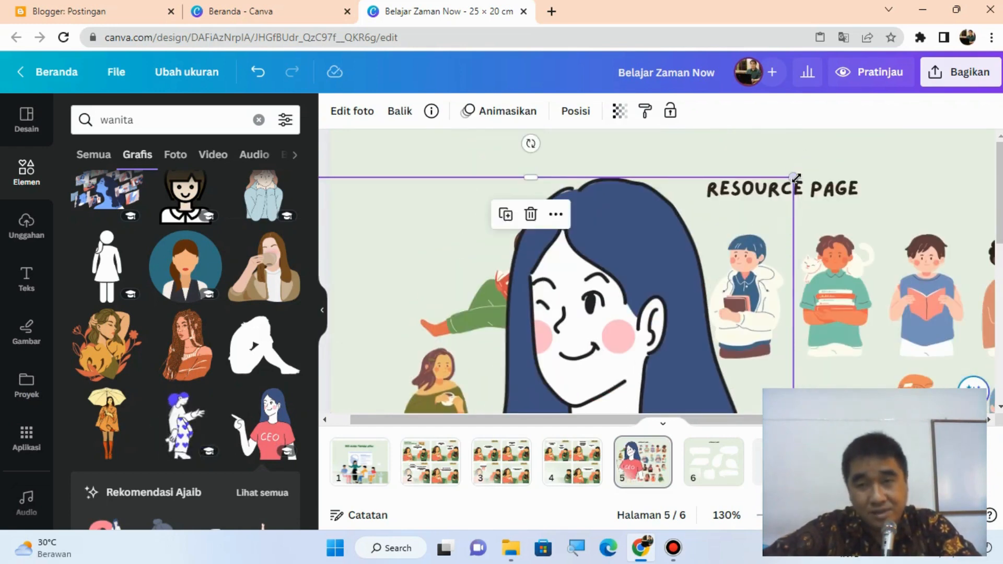
{"action": "left_click_drag", "start_coordinate": [754, 231], "coordinate": [612, 349]}
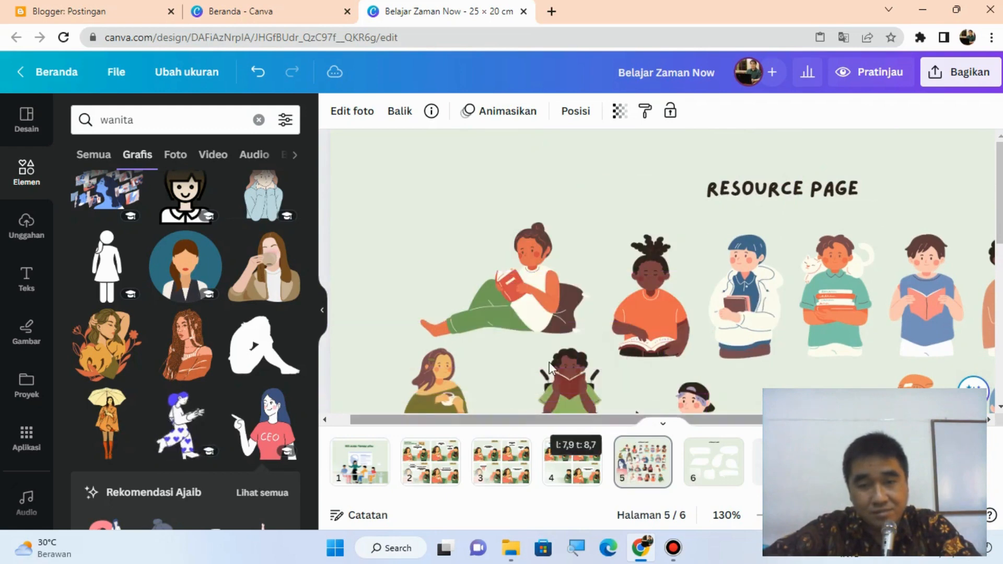
{"action": "scroll", "coordinate": [565, 356], "scroll_direction": "down", "scroll_amount": 4}
{"action": "left_click_drag", "start_coordinate": [447, 386], "coordinate": [662, 260]}
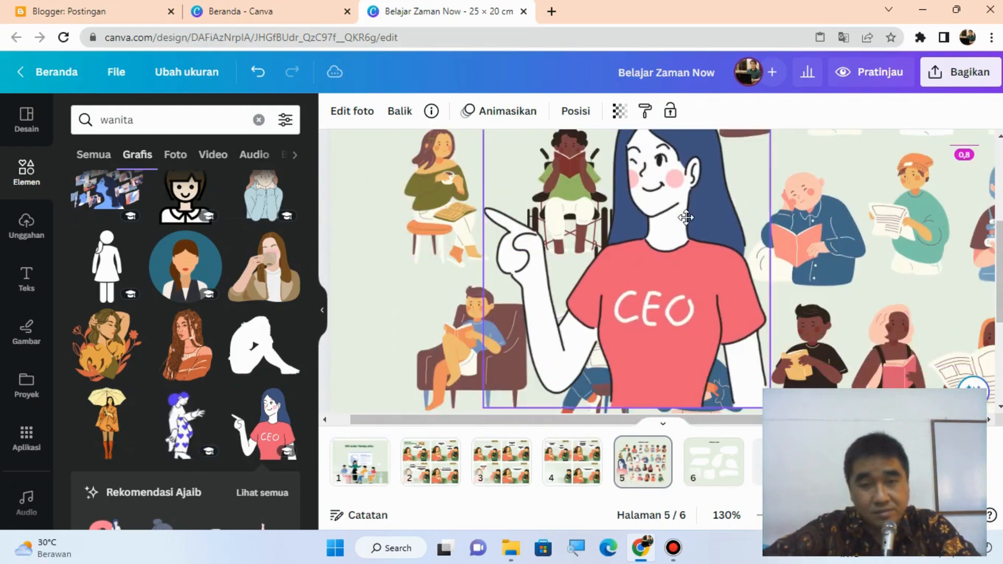
{"action": "scroll", "coordinate": [555, 262], "scroll_direction": "up", "scroll_amount": 3}
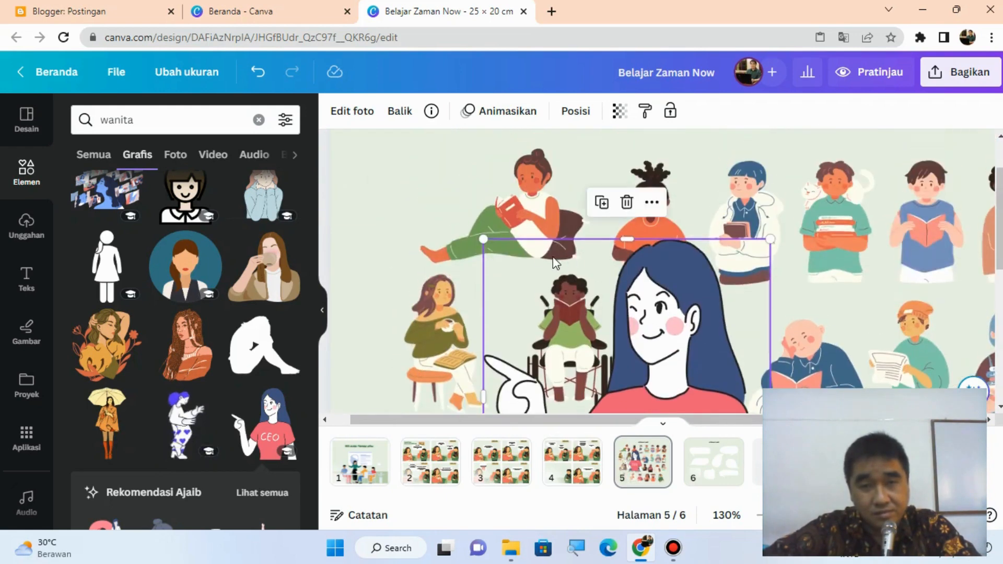
Shrink the CEO-shirt woman on page 5 to about the readers' size and move her beside the boy in the armchair.
{"action": "left_click_drag", "start_coordinate": [483, 241], "coordinate": [751, 358]}
{"action": "scroll", "coordinate": [709, 298], "scroll_direction": "down", "scroll_amount": 4}
{"action": "scroll", "coordinate": [727, 301], "scroll_direction": "down", "scroll_amount": 1}
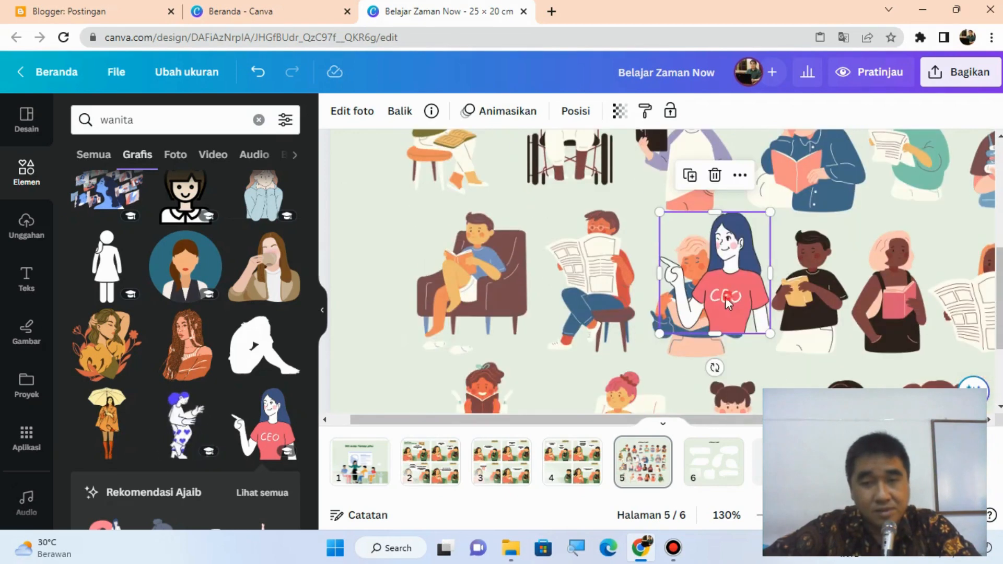
{"action": "left_click_drag", "start_coordinate": [728, 304], "coordinate": [434, 319]}
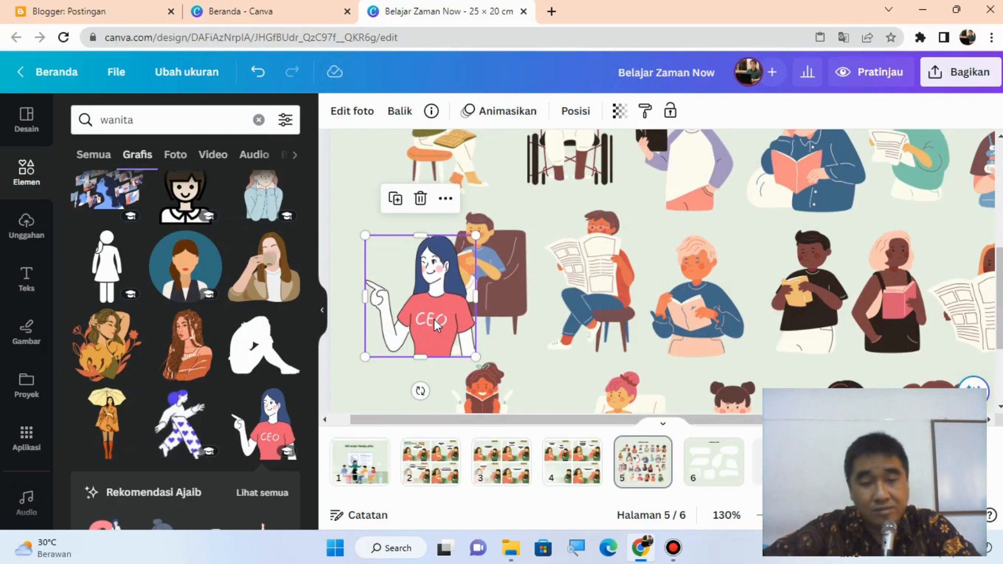
Cut the CEO-shirt woman from page 5 and paste her into the lower-left comic panel on page 4.
{"action": "right_click", "coordinate": [434, 318]}
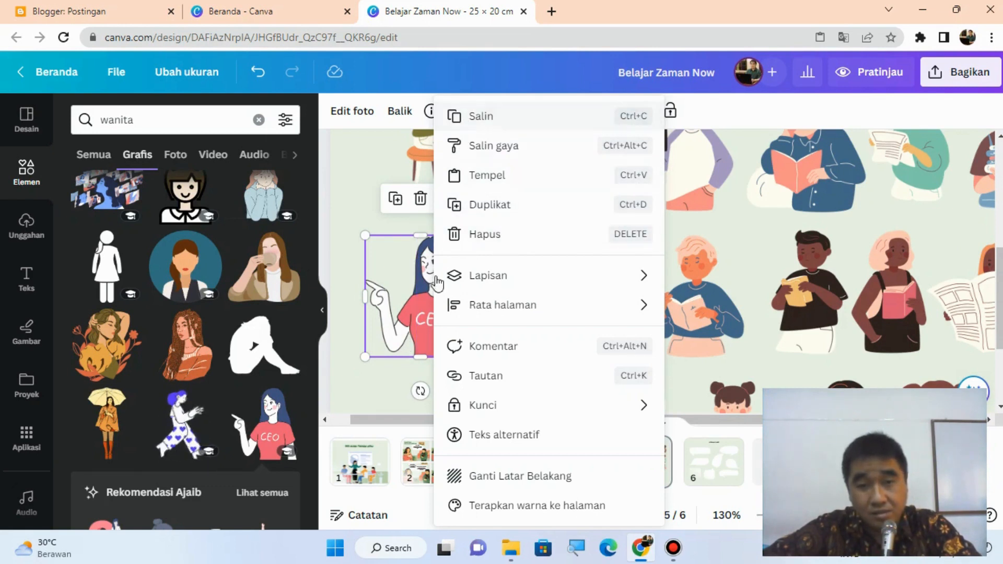
{"action": "left_click", "coordinate": [400, 320]}
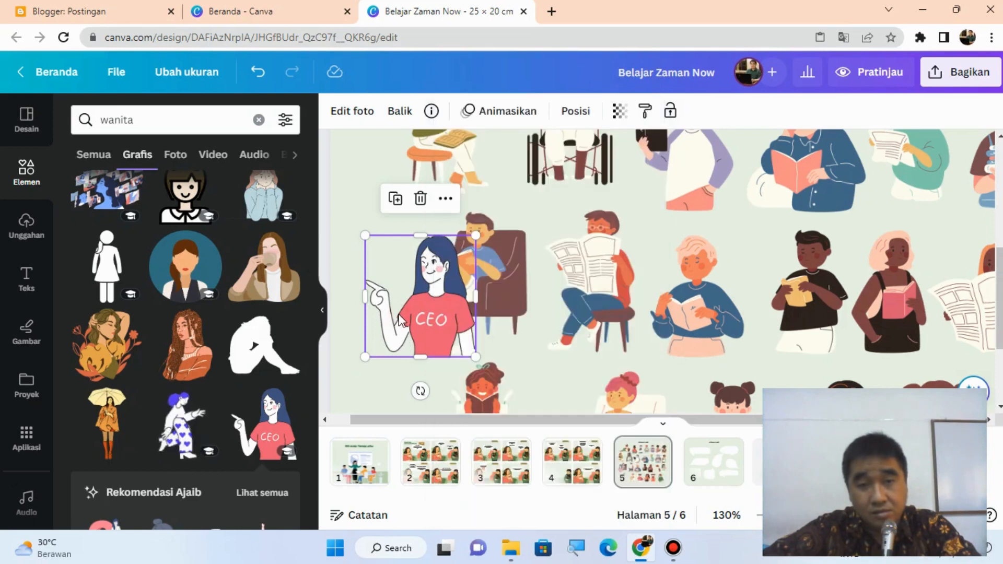
{"action": "key", "text": "Delete"}
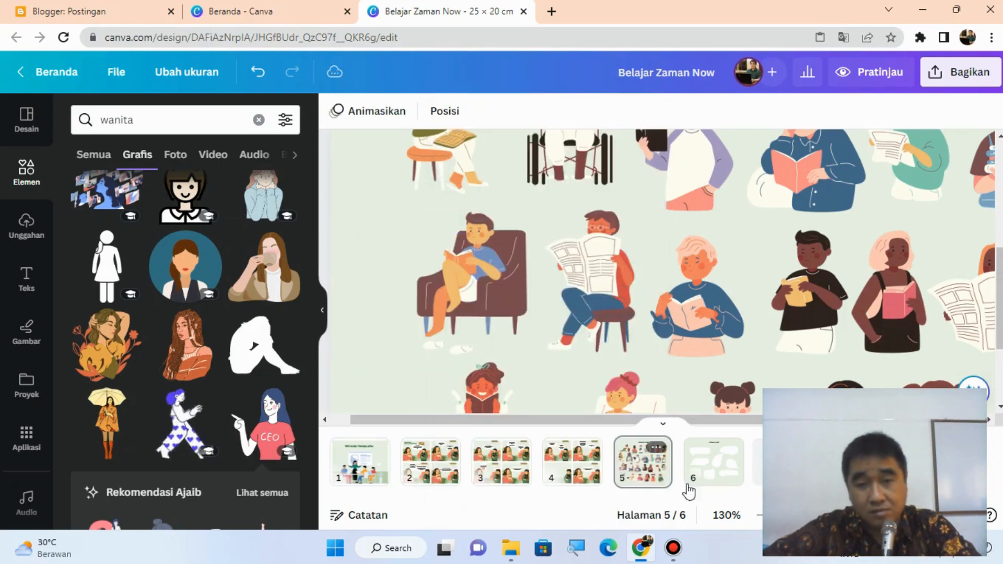
{"action": "left_click_drag", "start_coordinate": [587, 420], "coordinate": [447, 433]}
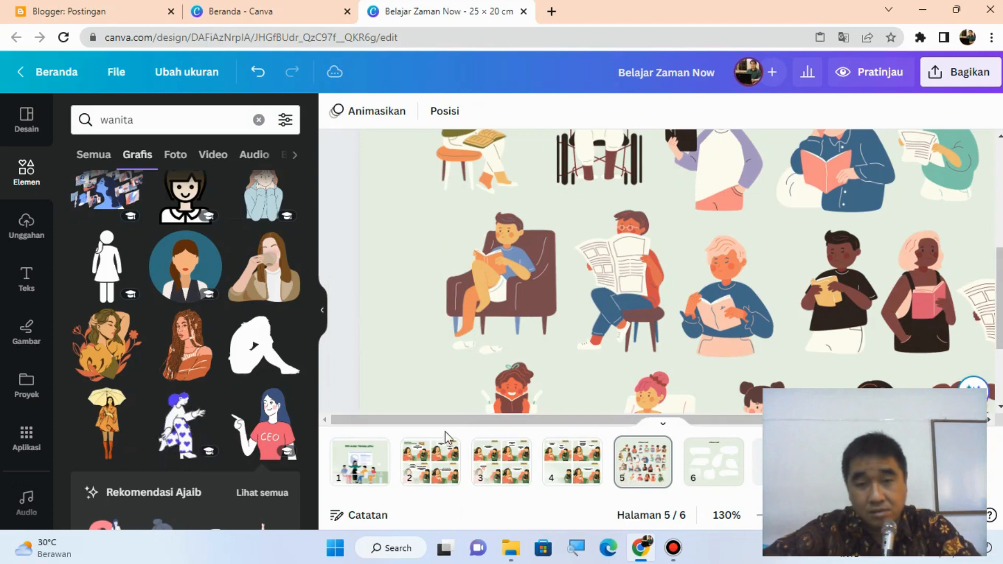
{"action": "left_click", "coordinate": [565, 464]}
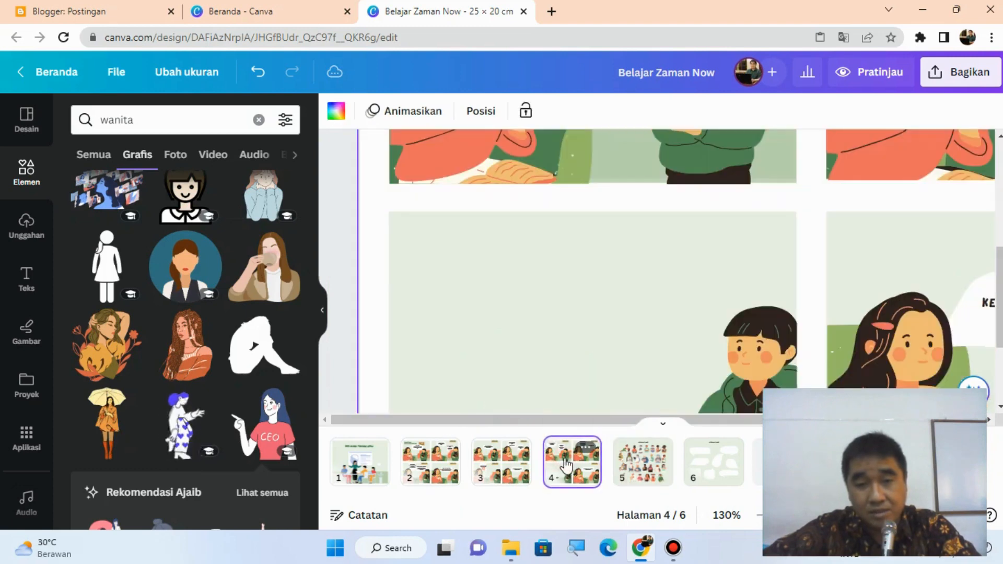
{"action": "left_click", "coordinate": [620, 305]}
{"action": "key", "text": "ctrl+v"}
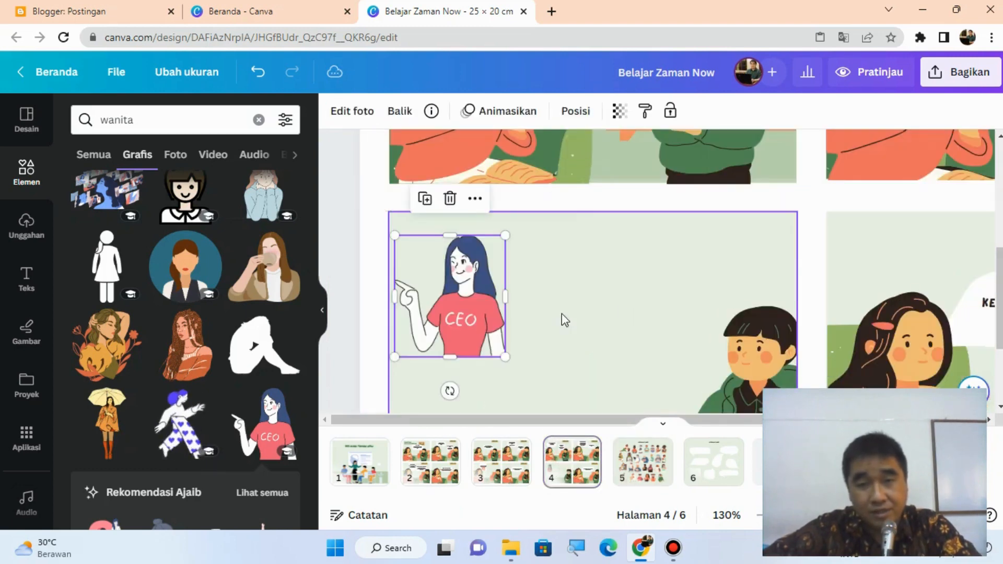
Enlarge the pasted woman to roughly the boy's height and place her at the left side of the panel.
{"action": "scroll", "coordinate": [527, 272], "scroll_direction": "down", "scroll_amount": 3}
{"action": "left_click_drag", "start_coordinate": [473, 159], "coordinate": [511, 236]}
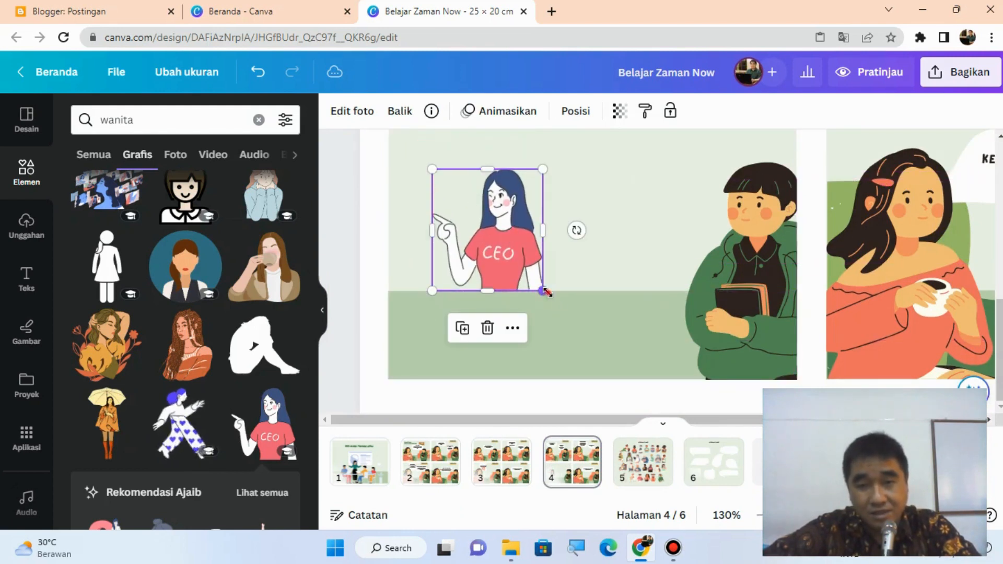
{"action": "left_click_drag", "start_coordinate": [544, 291], "coordinate": [605, 400]}
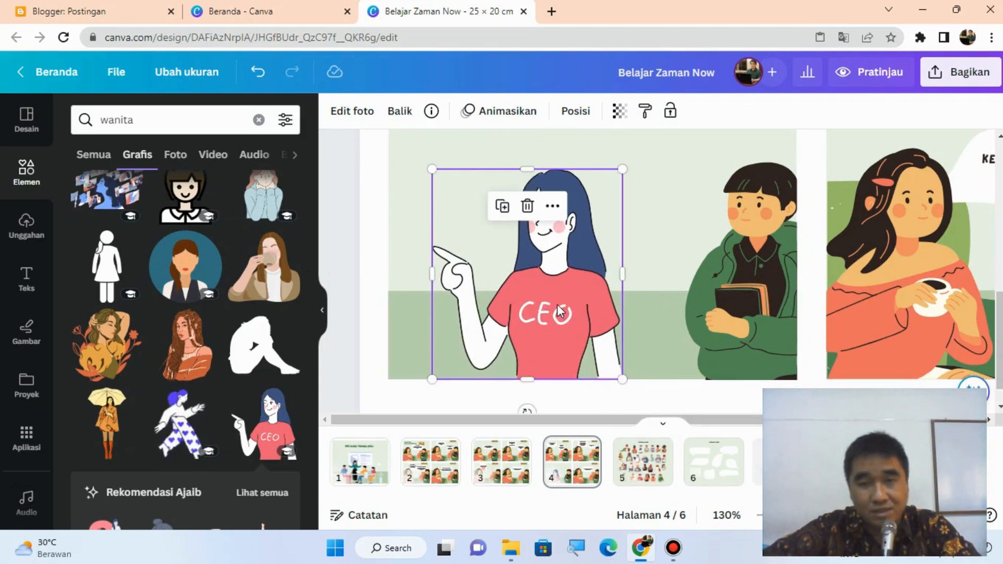
{"action": "mouse_move", "coordinate": [555, 314]}
{"action": "left_mouse_down"}
{"action": "mouse_move", "coordinate": [533, 301]}
{"action": "mouse_move", "coordinate": [513, 309]}
{"action": "mouse_move", "coordinate": [544, 304]}
{"action": "mouse_move", "coordinate": [524, 304]}
{"action": "left_mouse_up"}
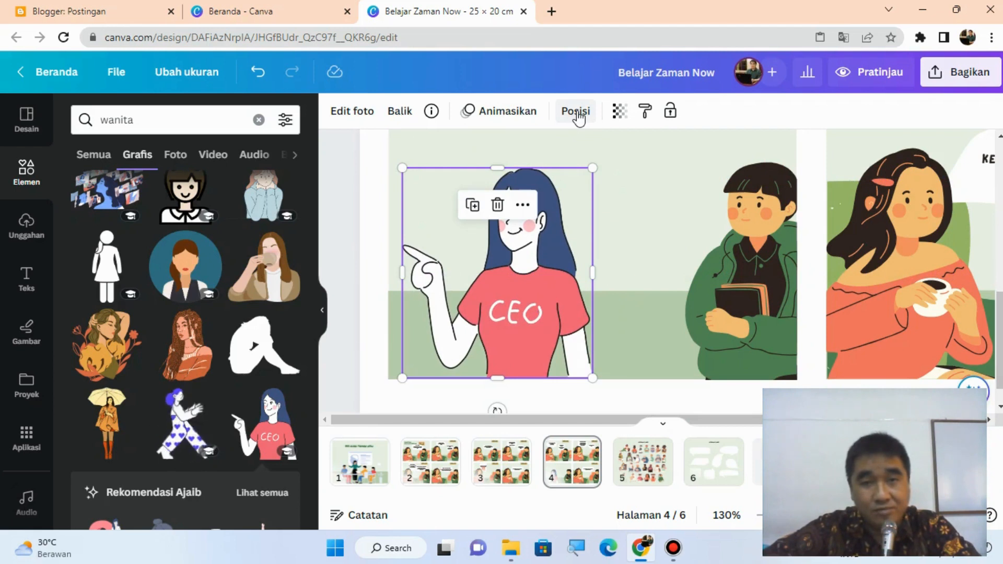
Flip the woman horizontally so she points towards the boy in the green jacket.
{"action": "left_click", "coordinate": [398, 112]}
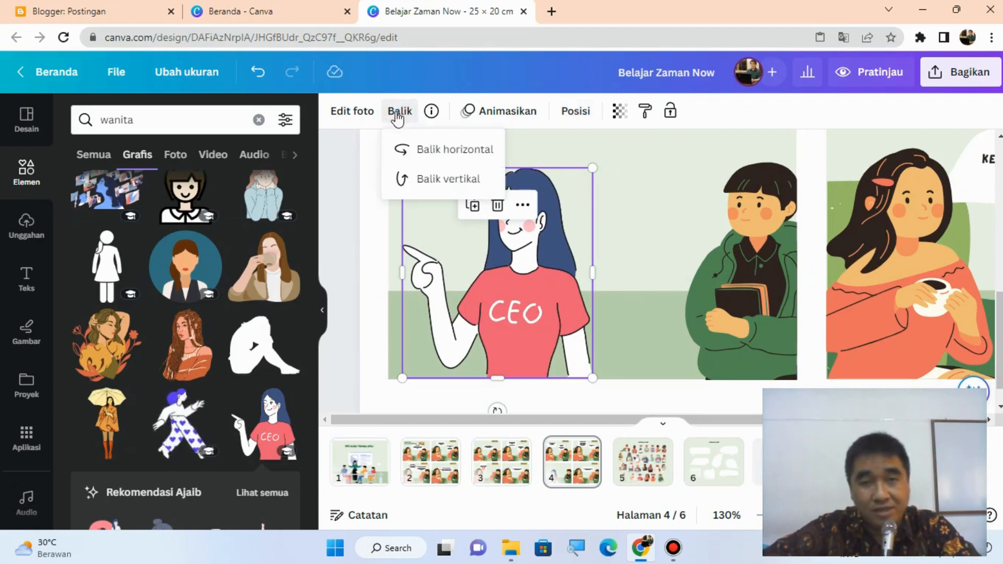
{"action": "left_click", "coordinate": [400, 150]}
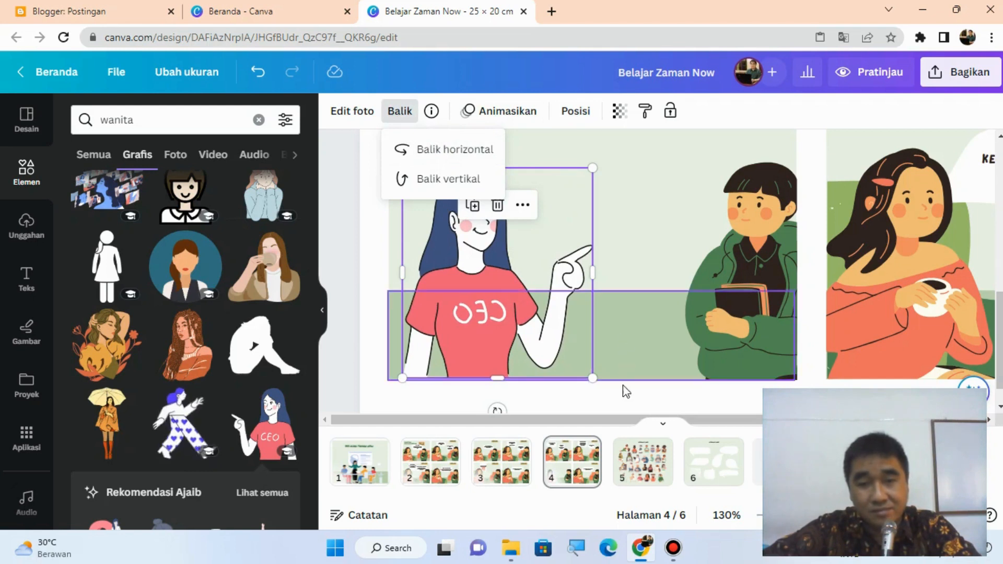
{"action": "left_click", "coordinate": [614, 406]}
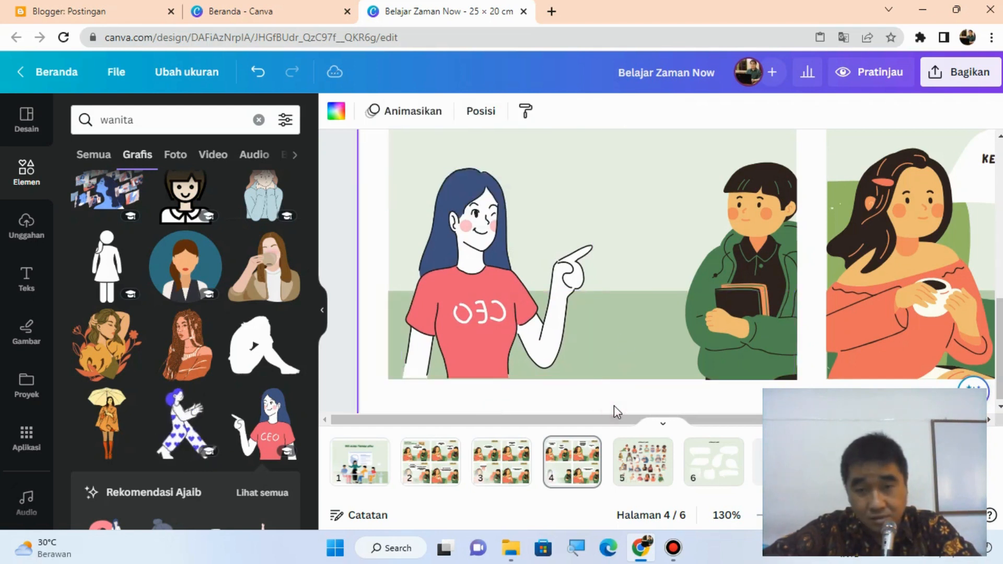
Nudge the flipped woman until her lower edge lines up with the bottom edge of the comic panel.
{"action": "left_click", "coordinate": [452, 332]}
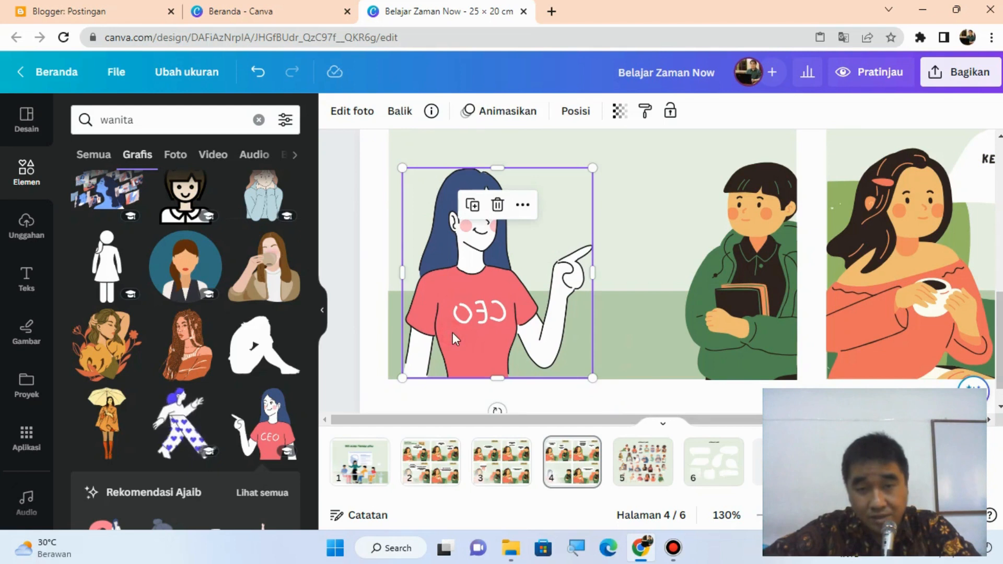
{"action": "left_click_drag", "start_coordinate": [453, 333], "coordinate": [453, 336]}
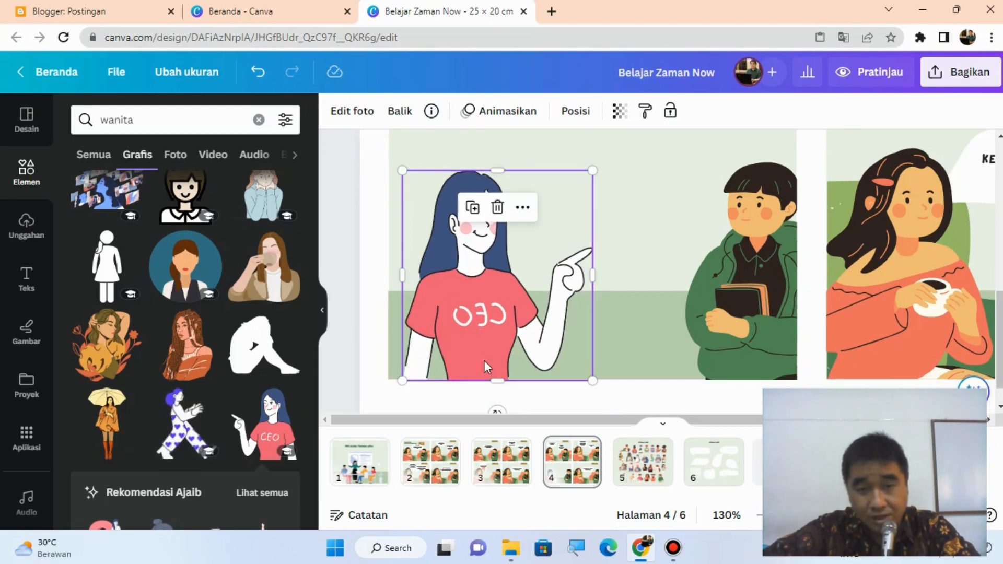
{"action": "left_click", "coordinate": [621, 394]}
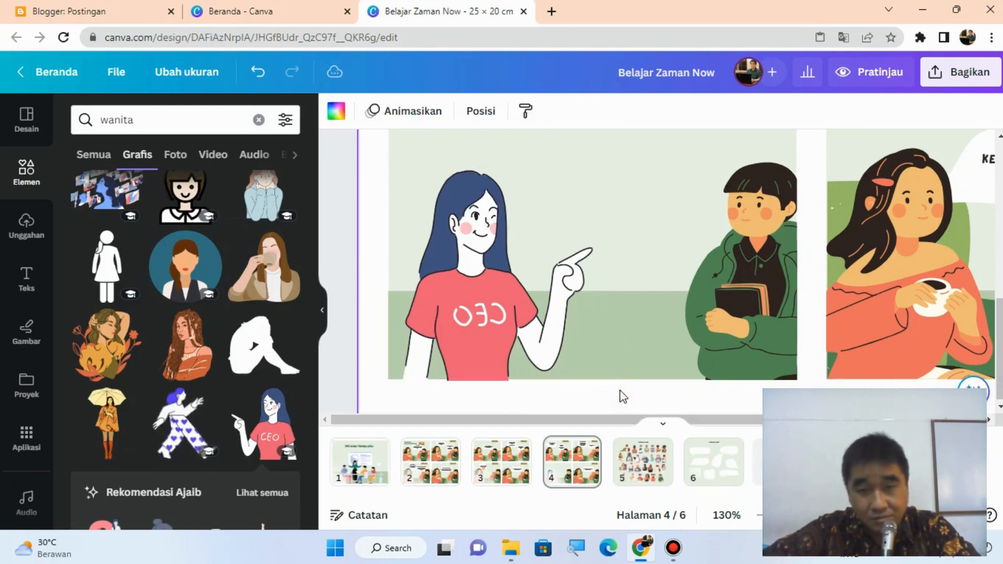
{"action": "left_click", "coordinate": [495, 343]}
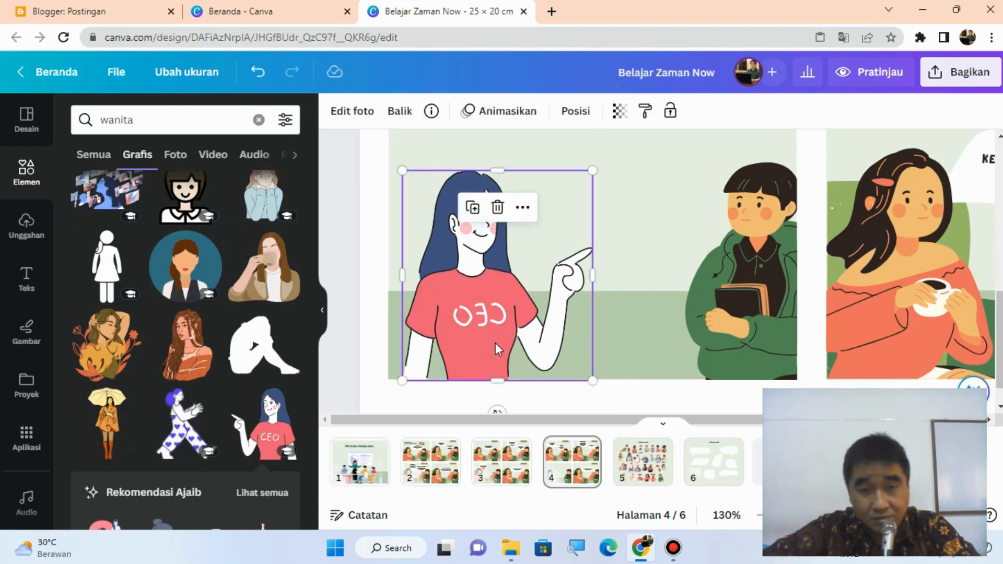
{"action": "left_click_drag", "start_coordinate": [495, 343], "coordinate": [491, 328]}
{"action": "left_click_drag", "start_coordinate": [495, 331], "coordinate": [494, 339]}
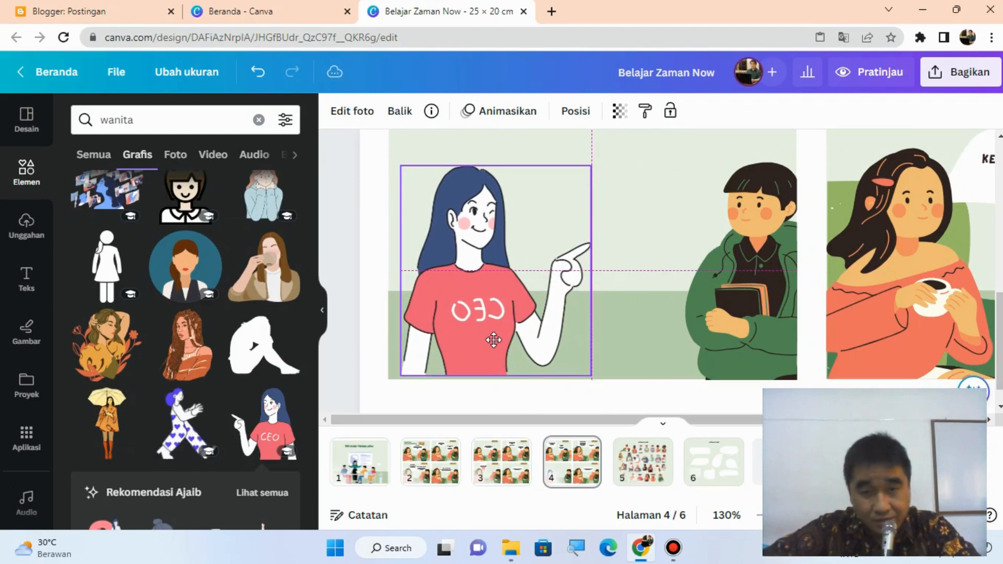
{"action": "left_click_drag", "start_coordinate": [496, 348], "coordinate": [496, 344]}
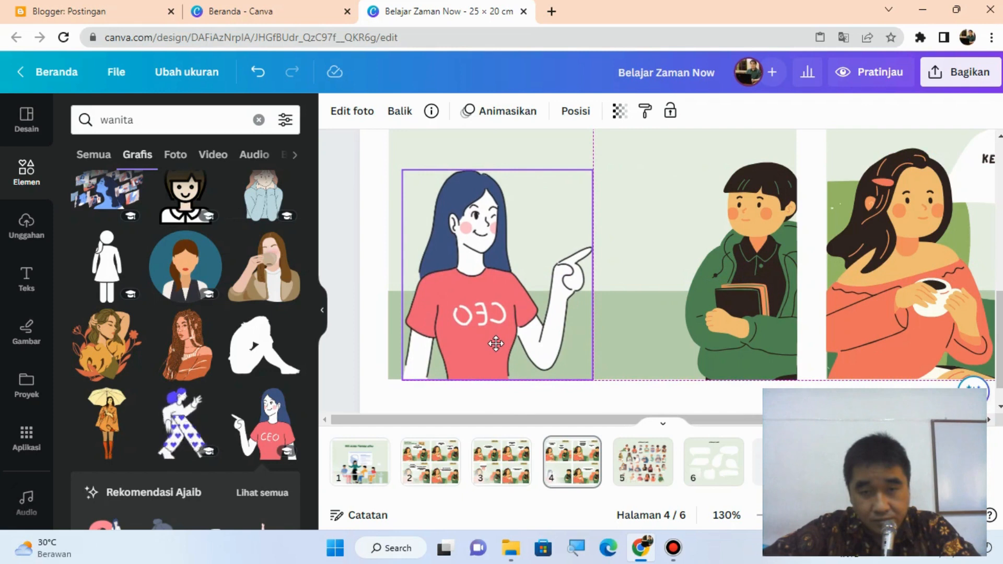
{"action": "left_click_drag", "start_coordinate": [496, 343], "coordinate": [496, 344]}
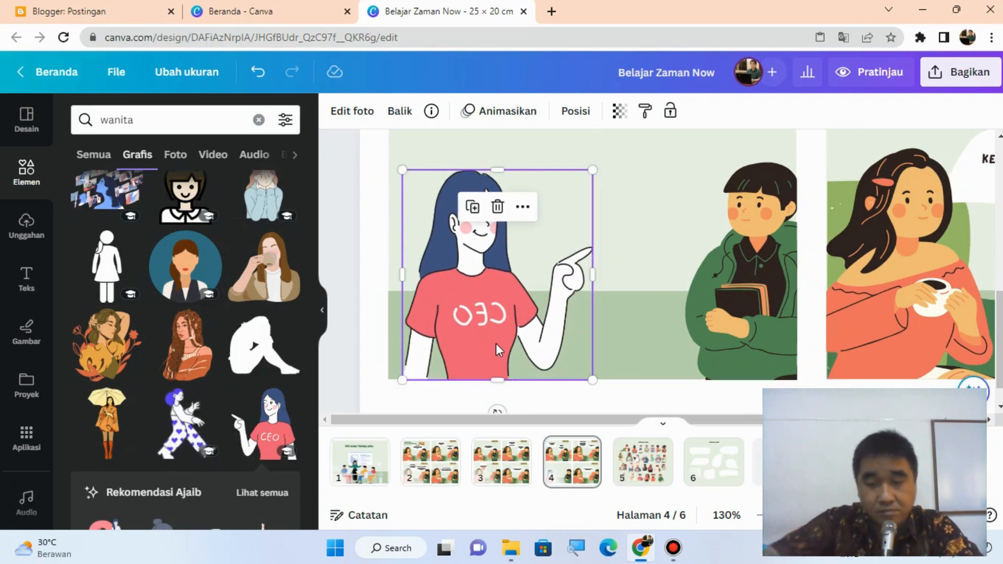
{"action": "key", "text": "Down"}
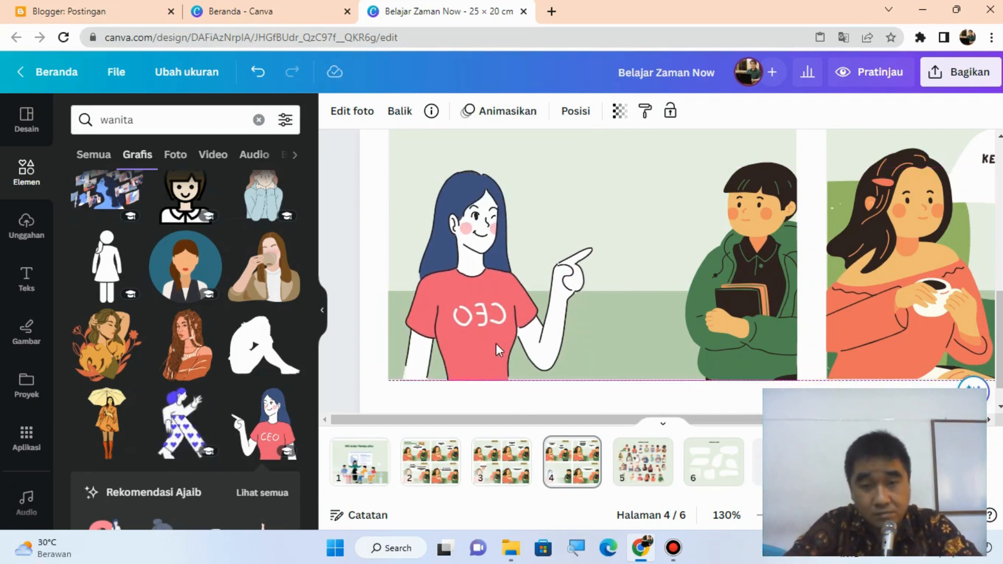
{"action": "key", "text": "Up"}
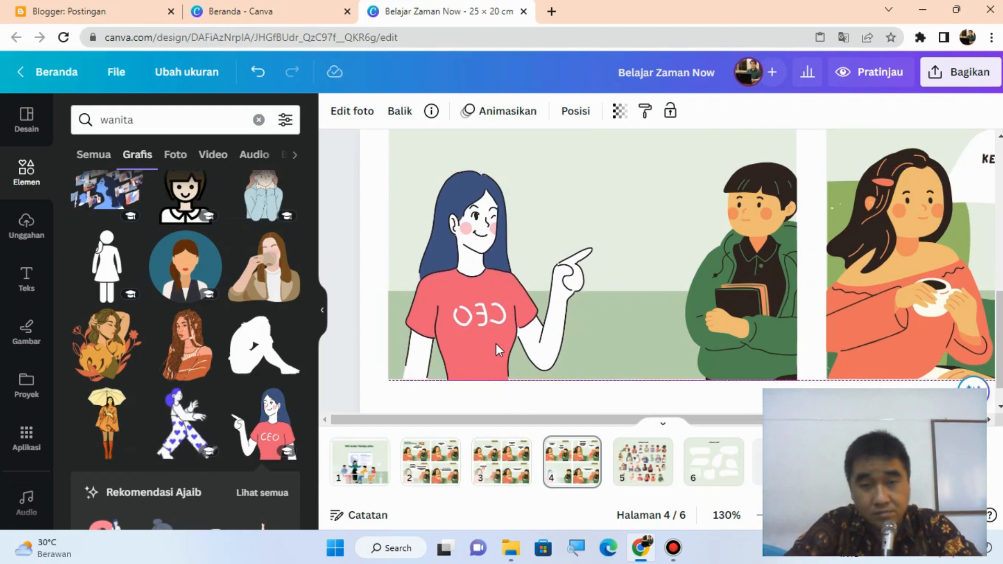
{"action": "left_click", "coordinate": [637, 400]}
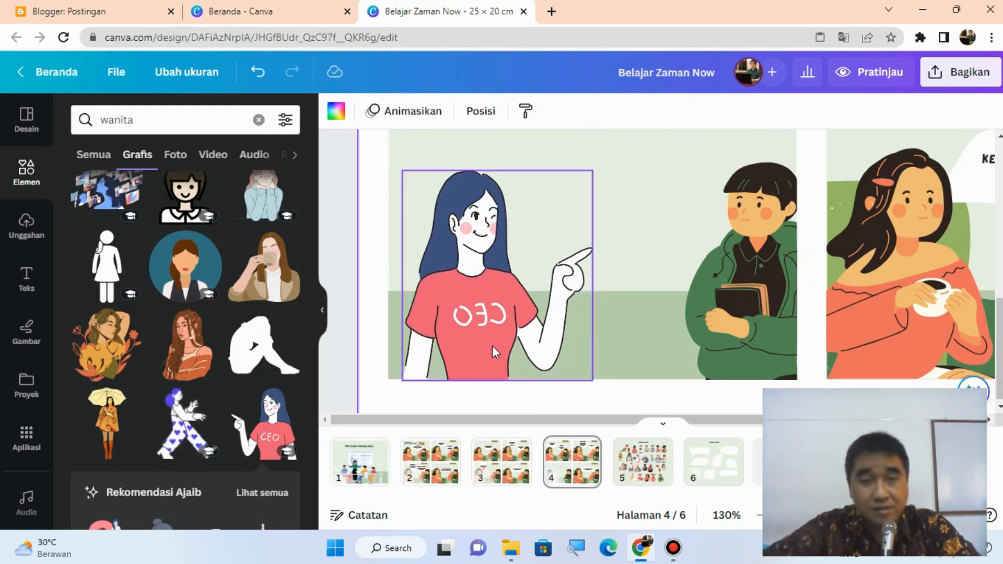
Enlarge the woman slightly and realign her with the panel's bottom edge, a little closer to the boy.
{"action": "scroll", "coordinate": [492, 346], "scroll_direction": "up", "scroll_amount": 2}
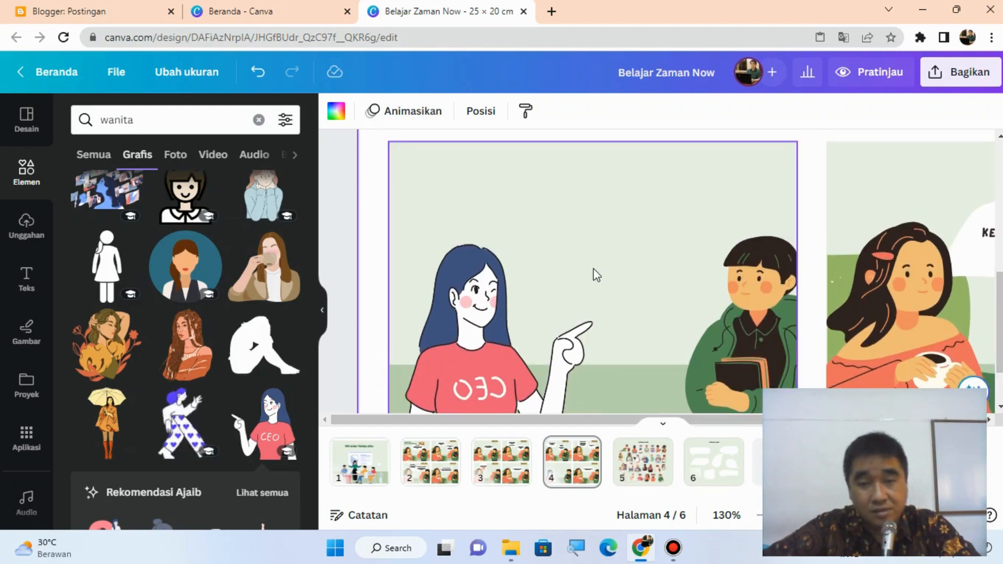
{"action": "left_click", "coordinate": [507, 302]}
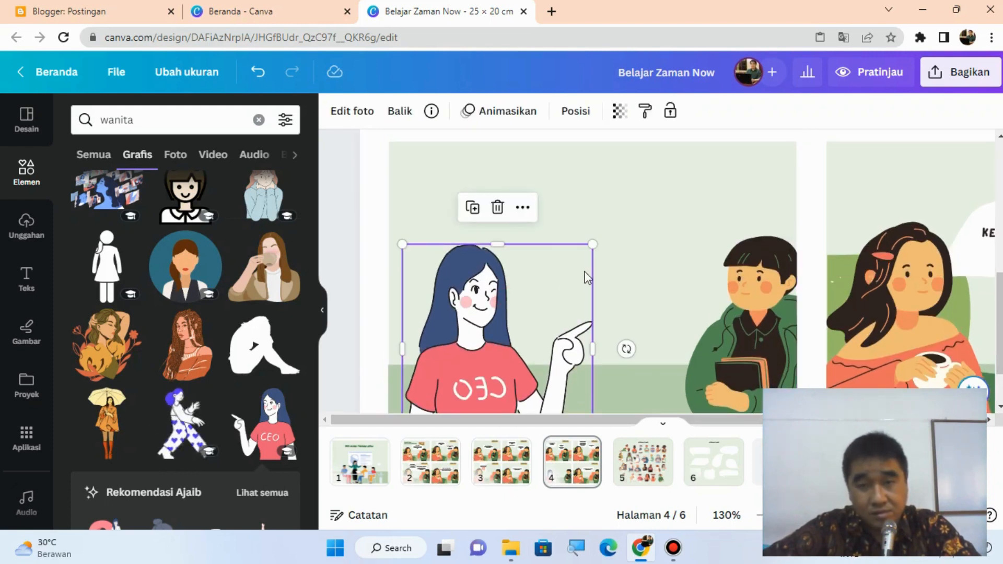
{"action": "left_click_drag", "start_coordinate": [594, 232], "coordinate": [614, 221]}
{"action": "scroll", "coordinate": [596, 386], "scroll_direction": "down", "scroll_amount": 3}
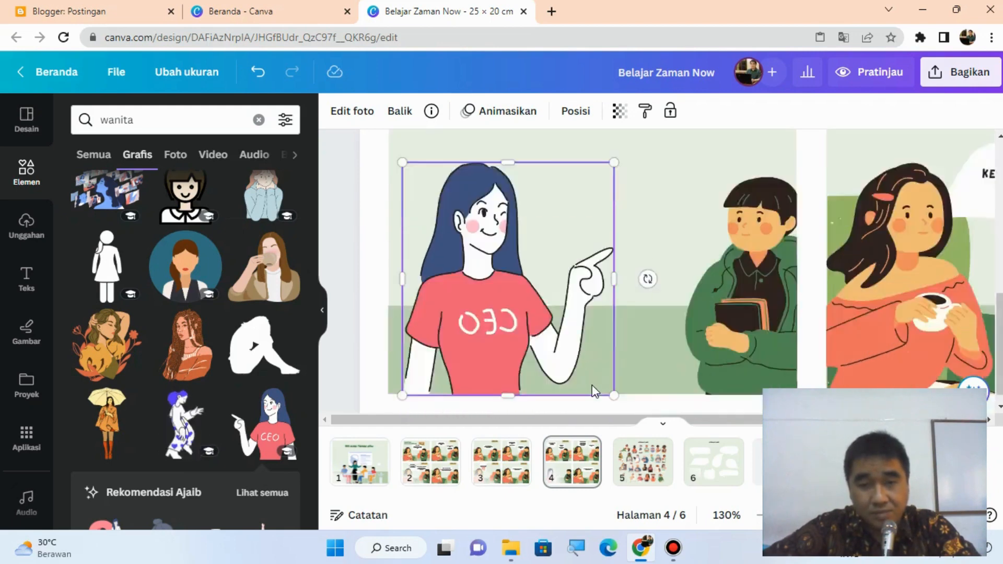
{"action": "left_click_drag", "start_coordinate": [509, 332], "coordinate": [515, 329]}
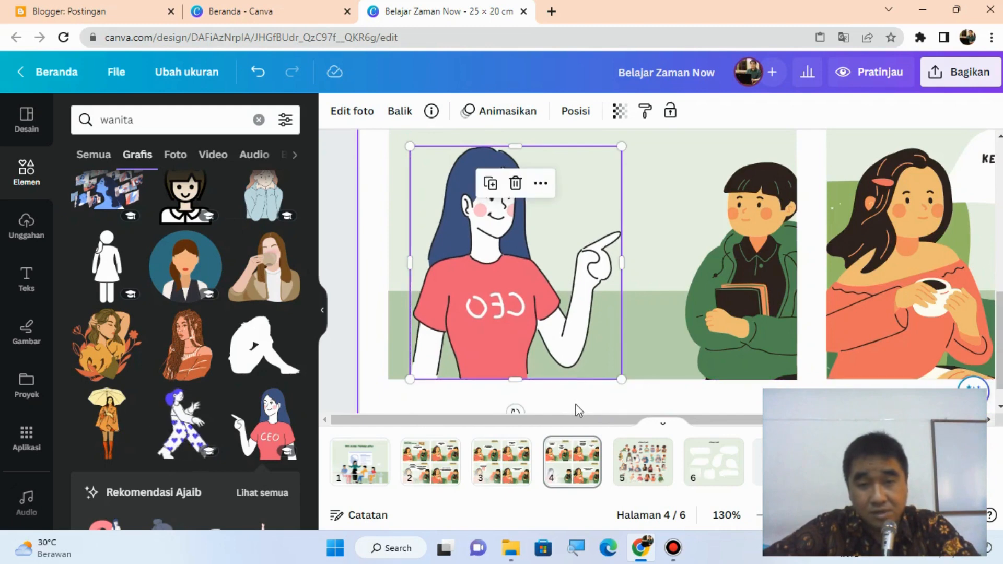
{"action": "left_click", "coordinate": [669, 398]}
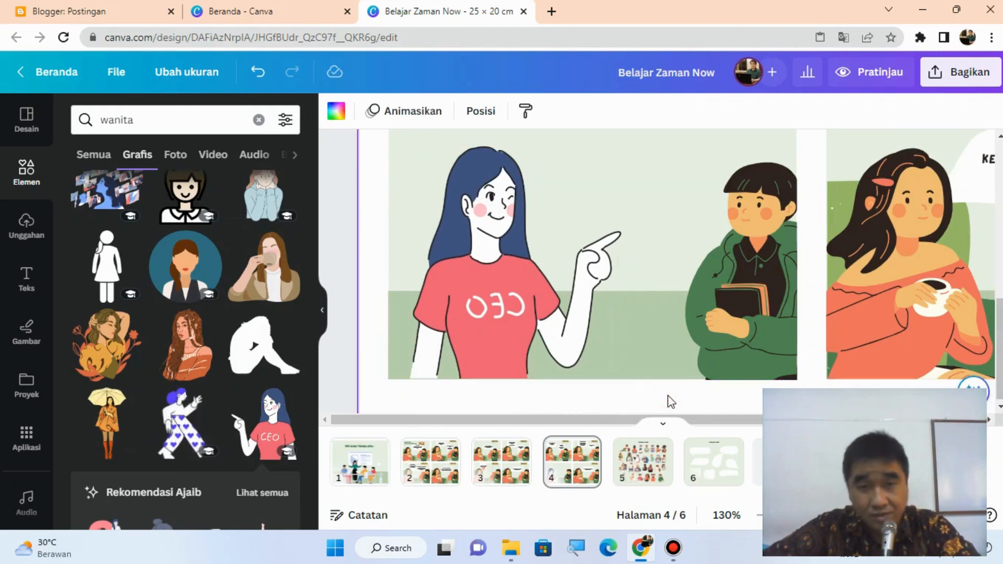
Search the graphic elements for "balon percakapan" and insert the plain white oval speech bubble on page 4.
{"action": "scroll", "coordinate": [577, 371], "scroll_direction": "up", "scroll_amount": 3}
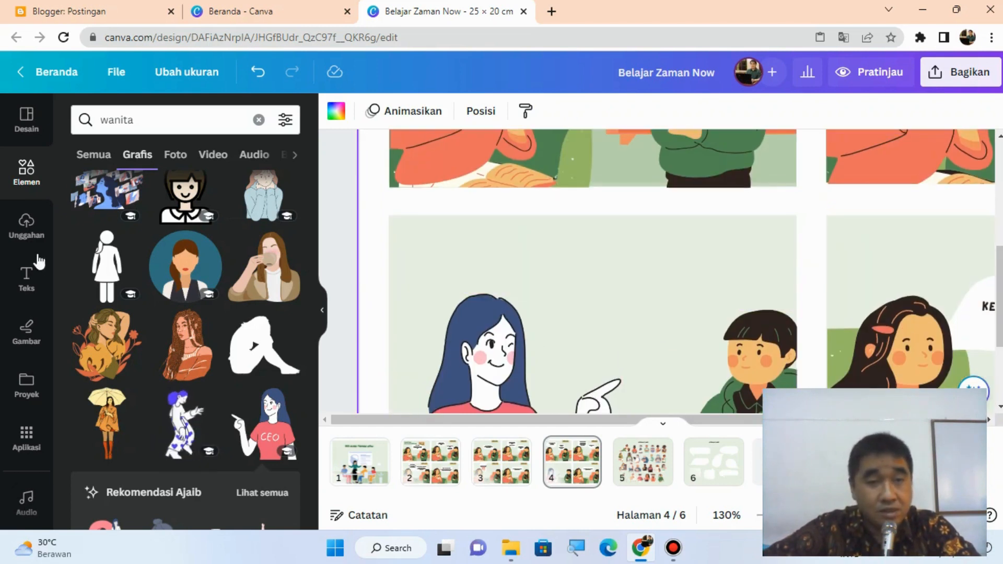
{"action": "left_click", "coordinate": [155, 119]}
{"action": "double_click", "coordinate": [155, 120]}
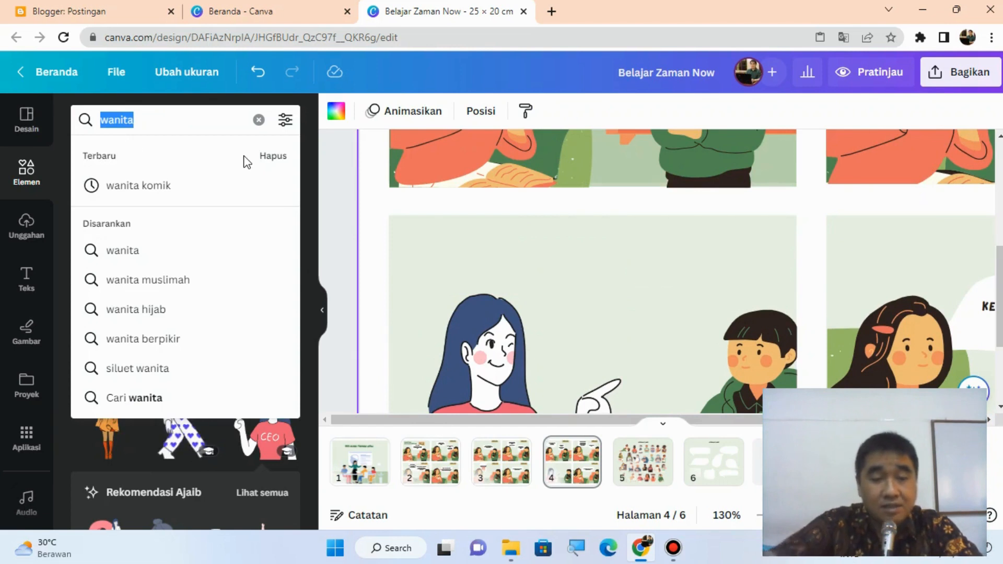
{"action": "type", "text": "balon "}
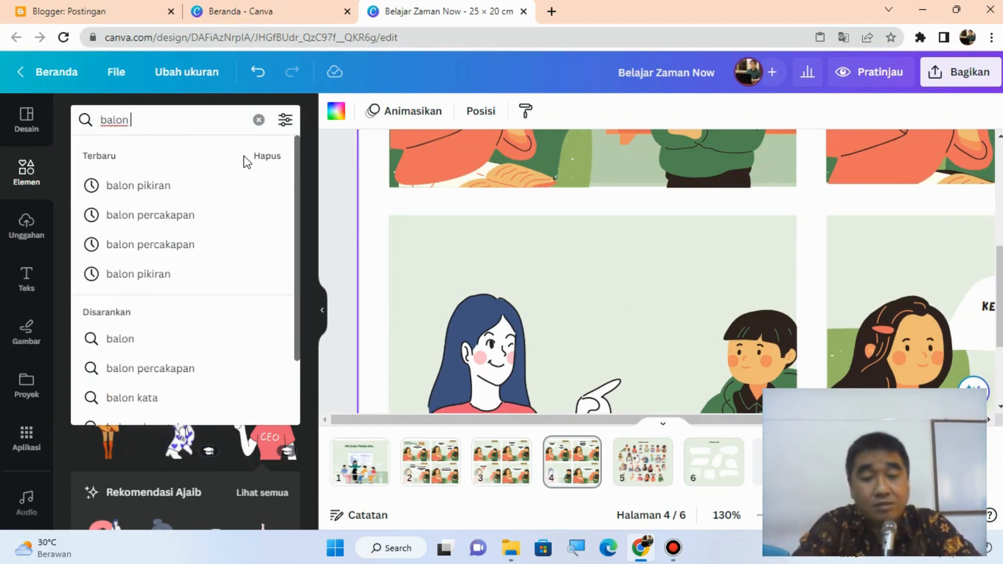
{"action": "type", "text": "percakapan"}
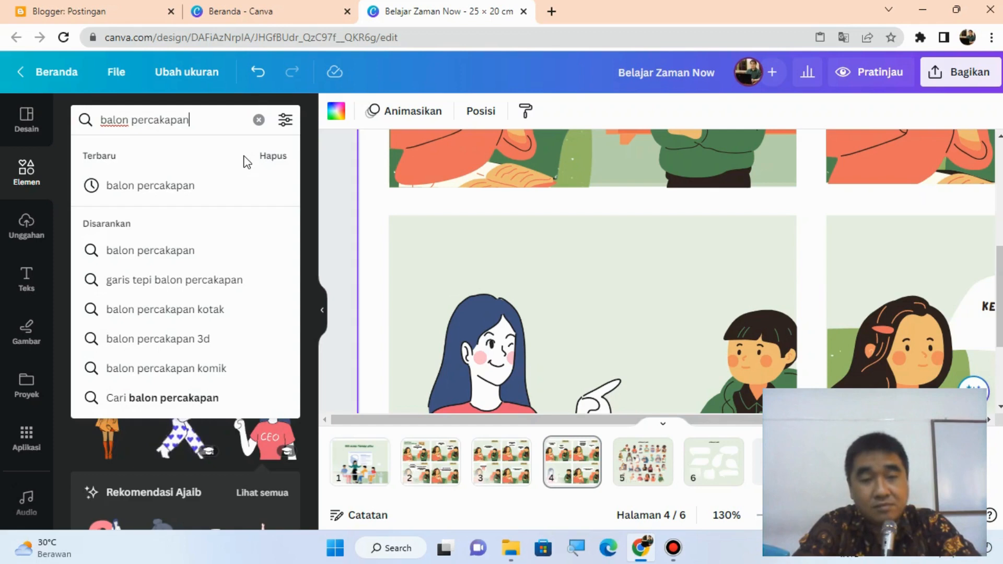
{"action": "key", "text": "Return"}
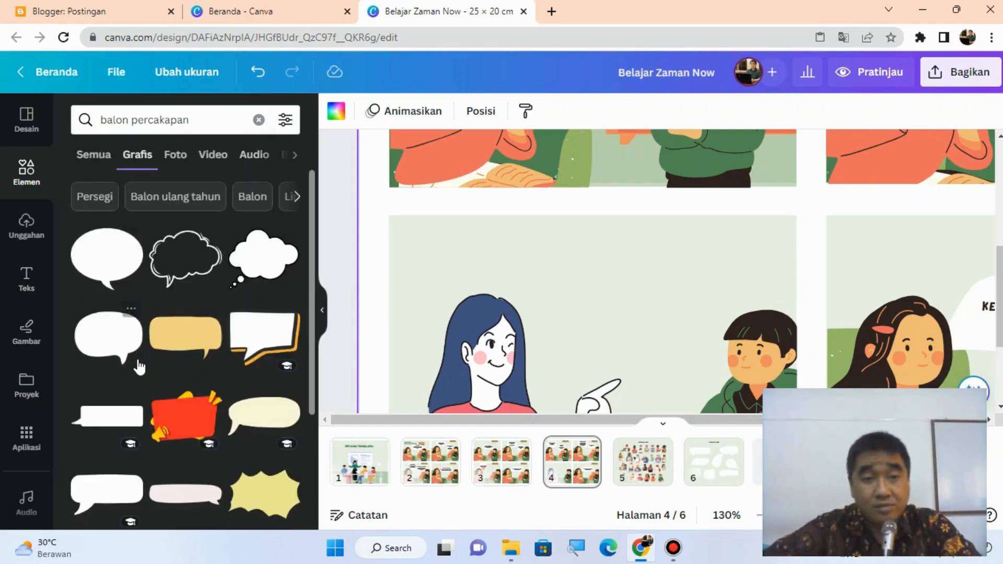
{"action": "left_click", "coordinate": [103, 254]}
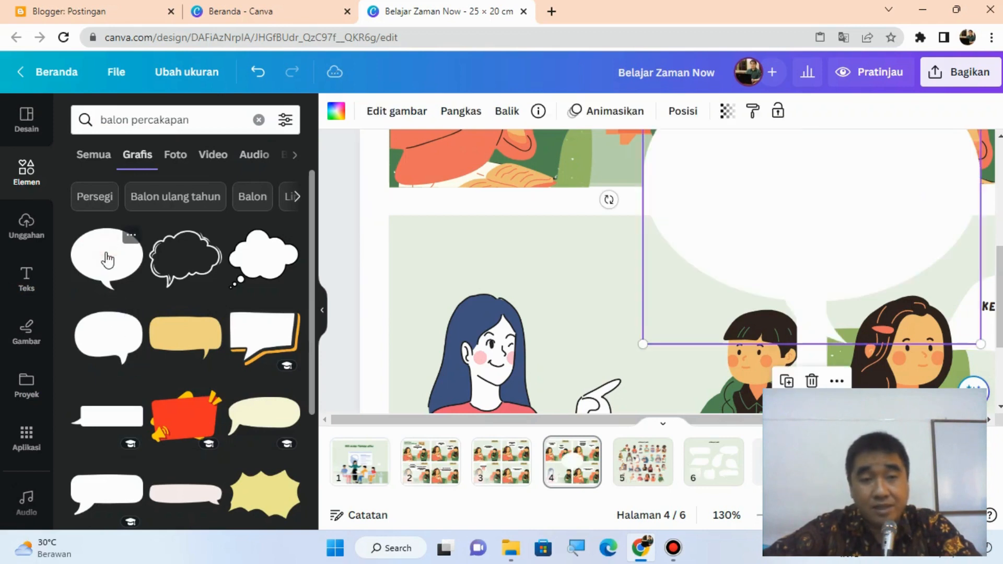
Shrink the white oval speech bubble and place it between the woman and the boy in the green jacket.
{"action": "left_click_drag", "start_coordinate": [820, 250], "coordinate": [672, 305]}
{"action": "scroll", "coordinate": [606, 274], "scroll_direction": "up", "scroll_amount": 3}
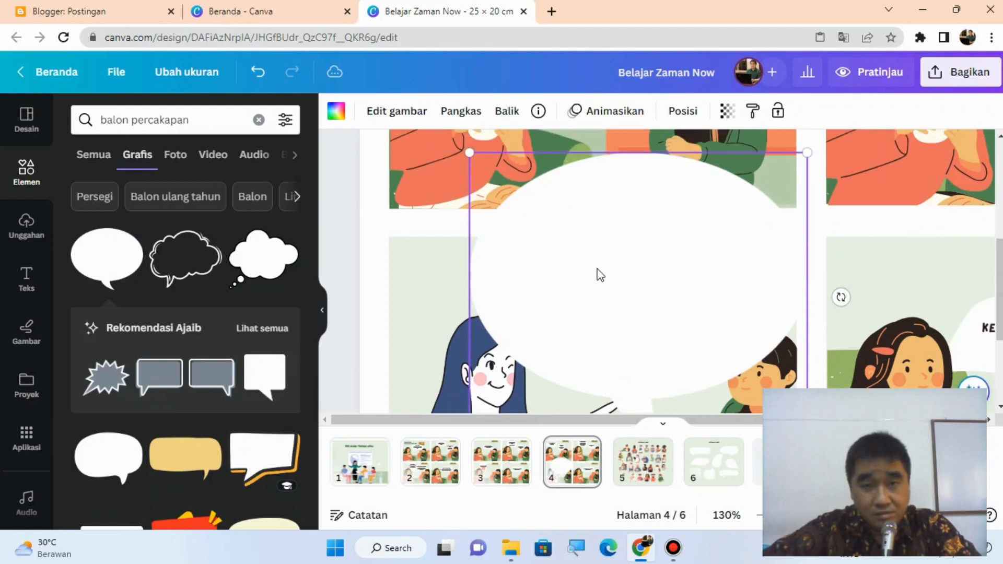
{"action": "left_click_drag", "start_coordinate": [506, 243], "coordinate": [701, 331]}
{"action": "left_click_drag", "start_coordinate": [723, 389], "coordinate": [593, 326]}
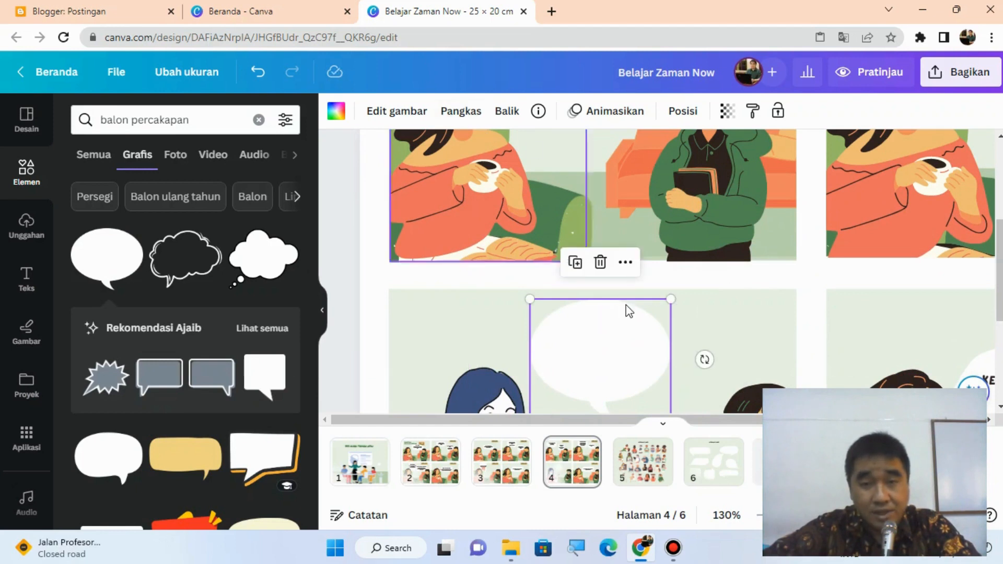
{"action": "scroll", "coordinate": [627, 308], "scroll_direction": "down", "scroll_amount": 5}
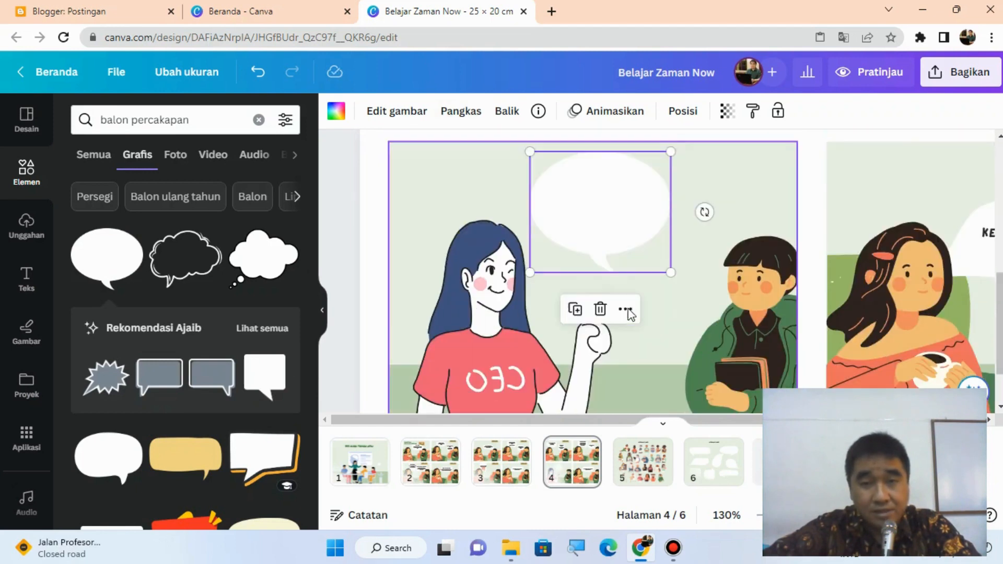
Flip the oval bubble horizontally and move it beside the woman's head, against the panel's top edge.
{"action": "left_click", "coordinate": [503, 113]}
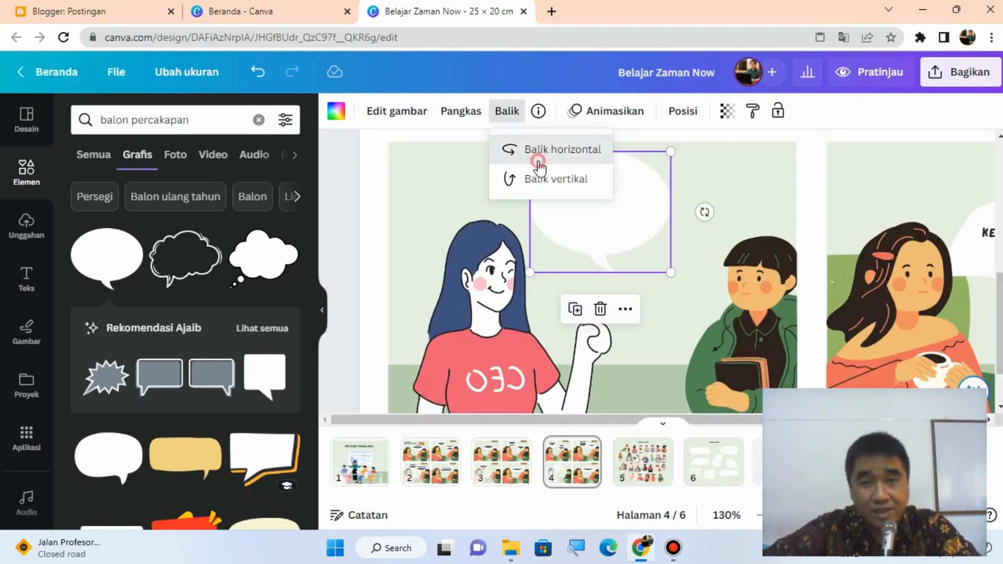
{"action": "left_click", "coordinate": [509, 150]}
{"action": "left_click_drag", "start_coordinate": [612, 243], "coordinate": [581, 215]}
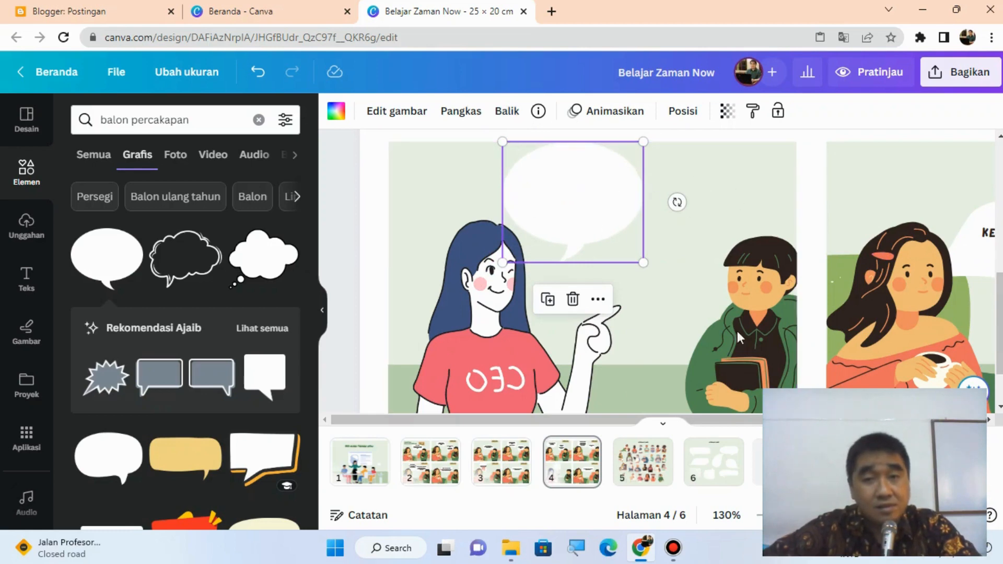
Ungroup the "LALU SUBSCRIBE CHANNEL TERSEBUT" bubble in the first panel of page 4 and duplicate its text.
{"action": "scroll", "coordinate": [760, 282], "scroll_direction": "up", "scroll_amount": 4}
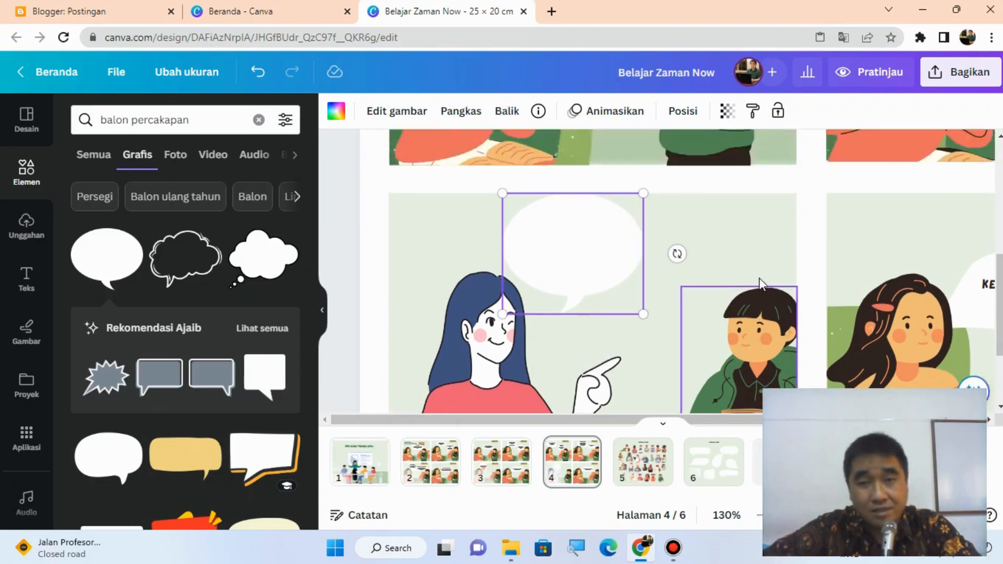
{"action": "scroll", "coordinate": [760, 278], "scroll_direction": "up", "scroll_amount": 3}
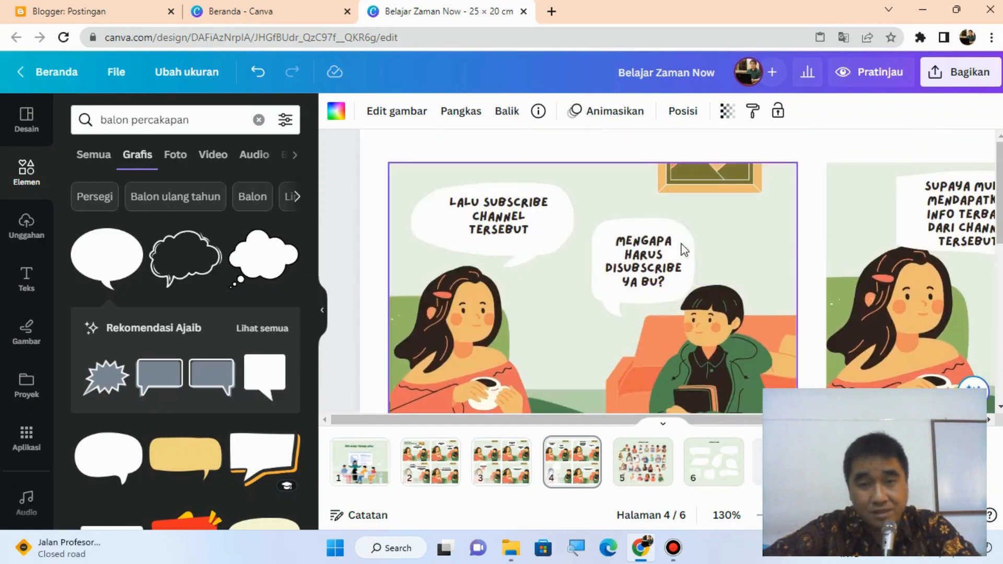
{"action": "left_click", "coordinate": [495, 222]}
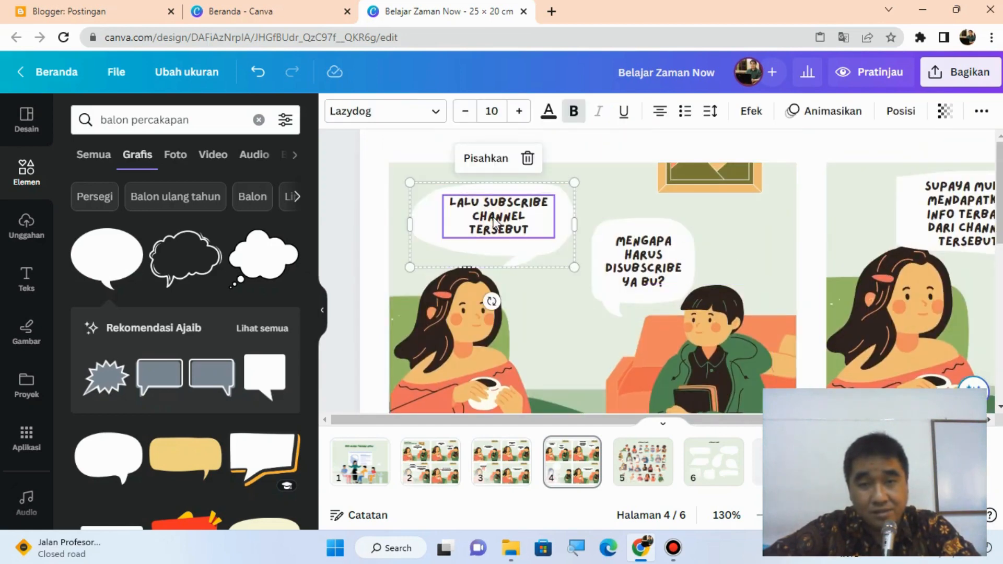
{"action": "left_click", "coordinate": [486, 158]}
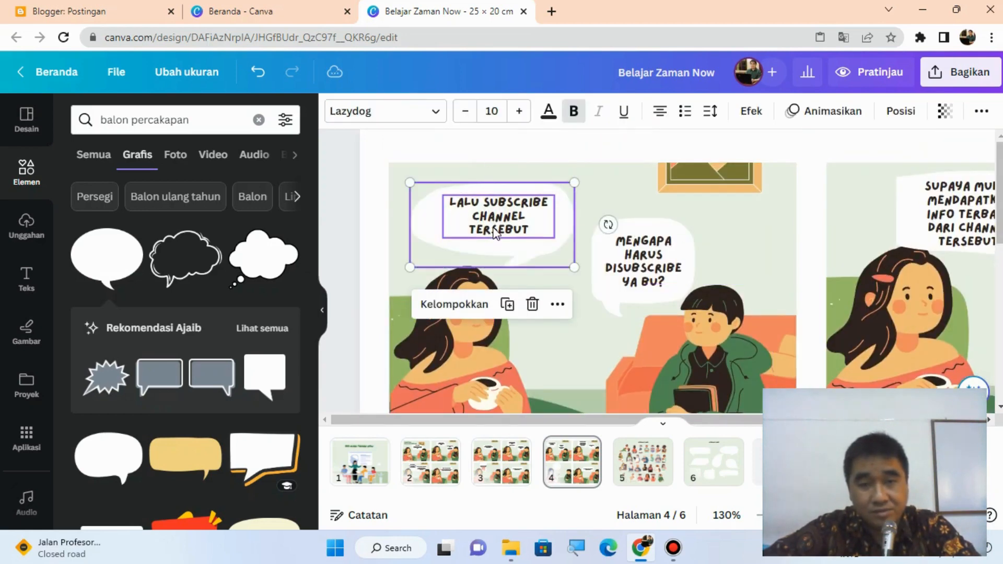
{"action": "left_click", "coordinate": [595, 214]}
{"action": "left_click", "coordinate": [499, 222]}
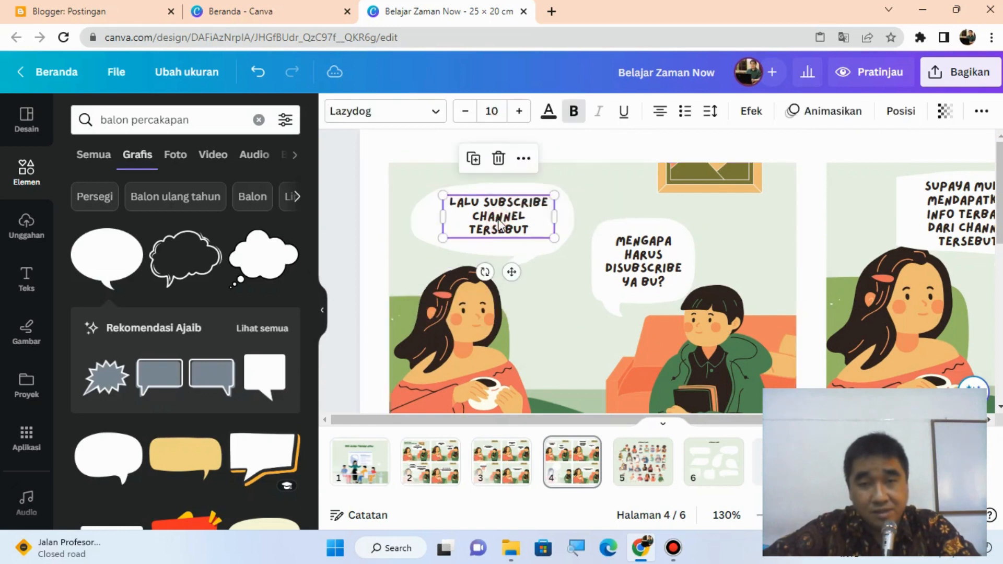
{"action": "key", "text": "ctrl+d"}
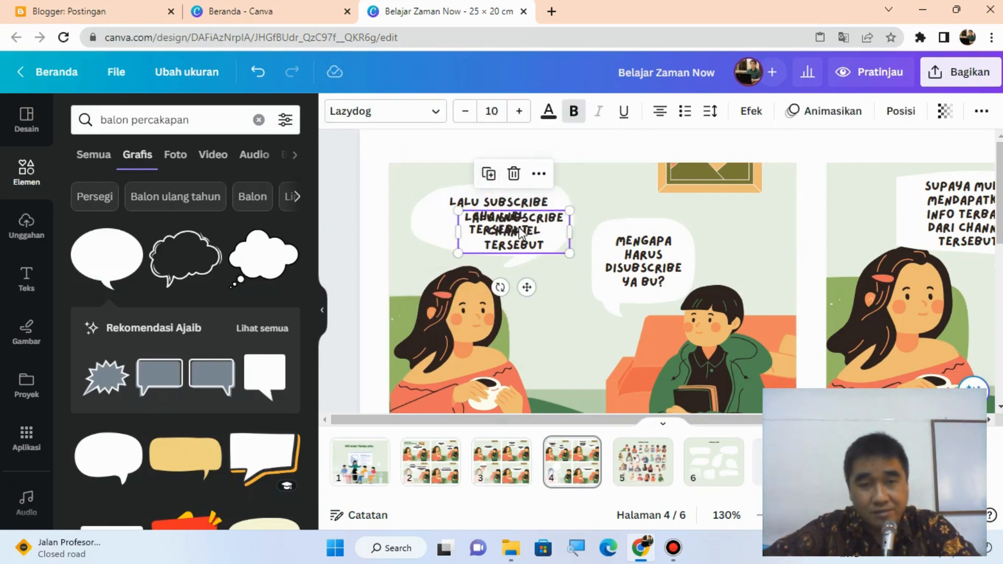
Move the duplicated text into the woman's oval bubble and replace it with "LAKUKAN SARAN IBU YA DEK.".
{"action": "left_click_drag", "start_coordinate": [520, 232], "coordinate": [563, 327]}
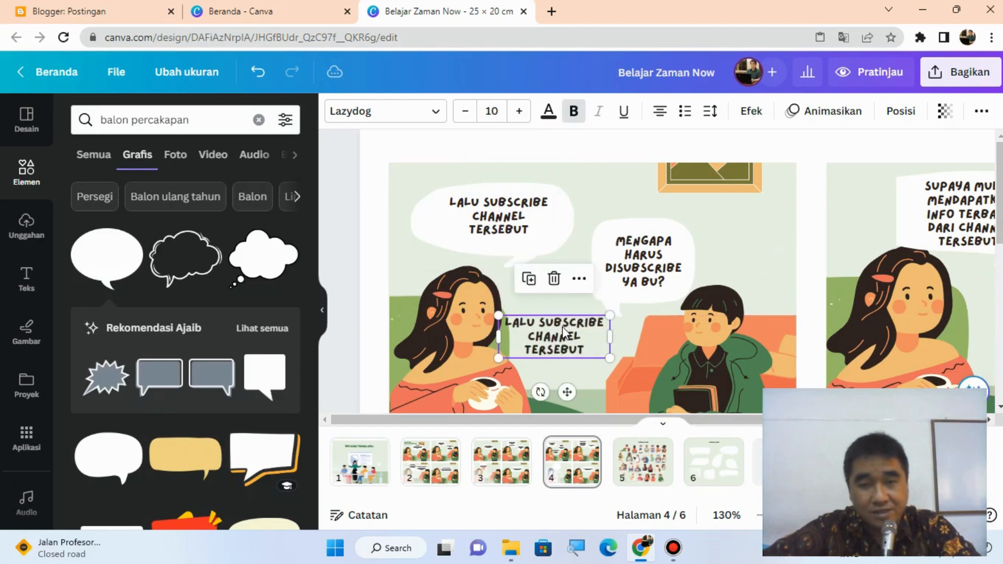
{"action": "scroll", "coordinate": [562, 327], "scroll_direction": "down", "scroll_amount": 3}
{"action": "scroll", "coordinate": [569, 256], "scroll_direction": "down", "scroll_amount": 2}
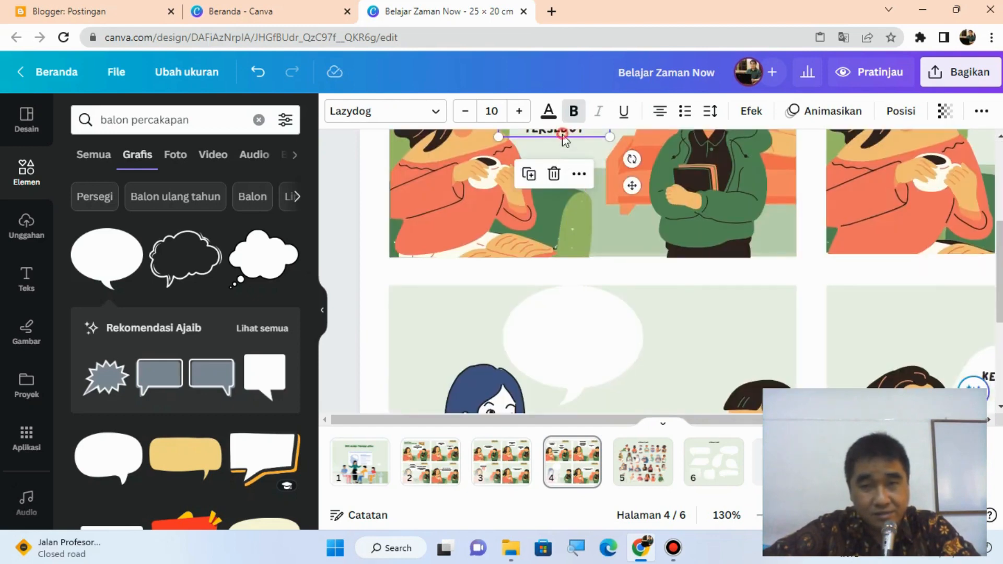
{"action": "left_click_drag", "start_coordinate": [562, 137], "coordinate": [577, 357]}
{"action": "double_click", "coordinate": [582, 342]}
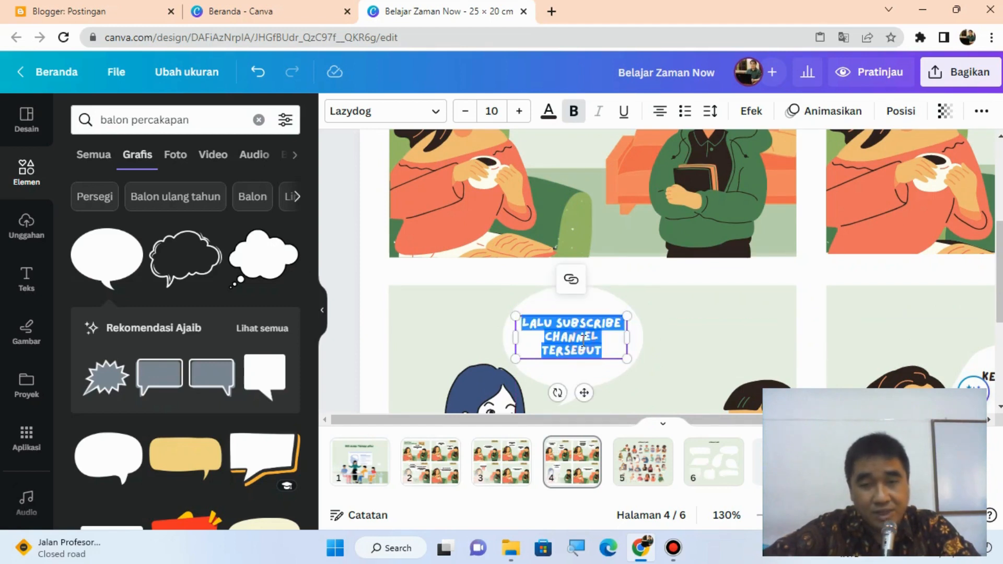
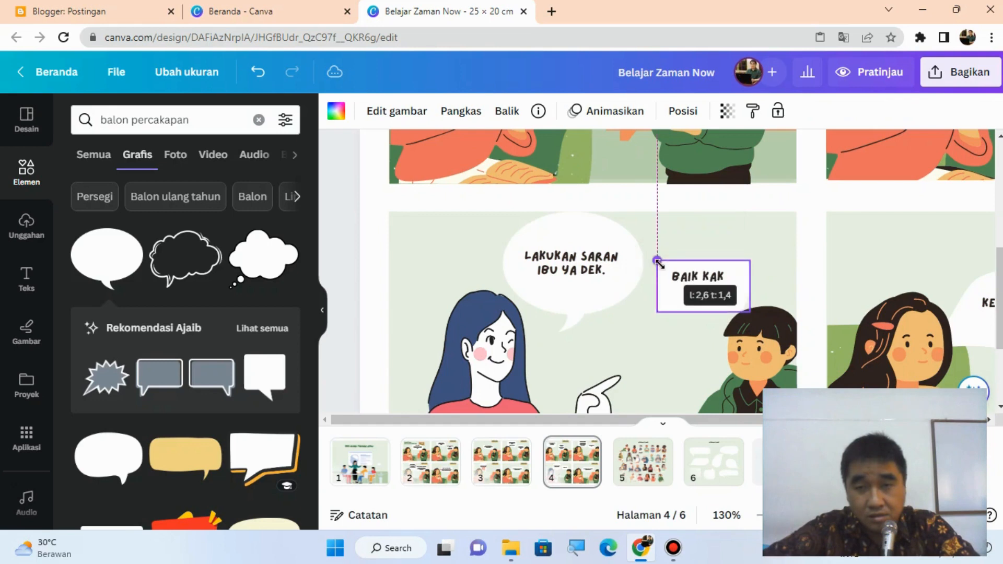
Position the small white bubble behind the boy's "BAIK KAK" text.
{"action": "mouse_move", "coordinate": [696, 289]}
{"action": "left_mouse_down"}
{"action": "mouse_move", "coordinate": [691, 273]}
{"action": "mouse_move", "coordinate": [707, 281]}
{"action": "left_mouse_up"}
{"action": "left_click", "coordinate": [706, 282]}
{"action": "left_click", "coordinate": [761, 266]}
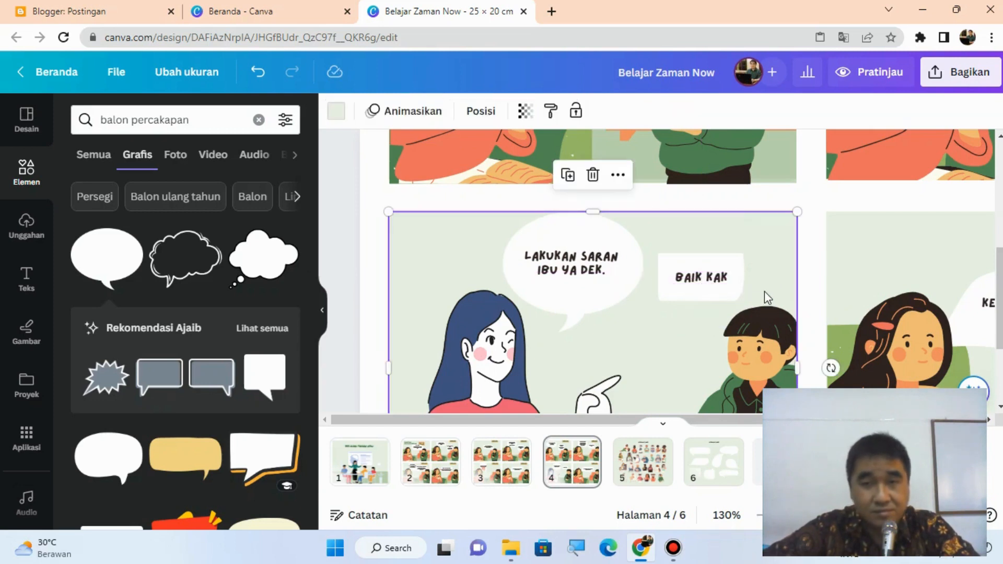
Move the small white bubble and its "BAIK KAK" text slightly down, closer to the boy's head.
{"action": "left_click", "coordinate": [701, 299]}
{"action": "left_click_drag", "start_coordinate": [699, 294], "coordinate": [698, 307]}
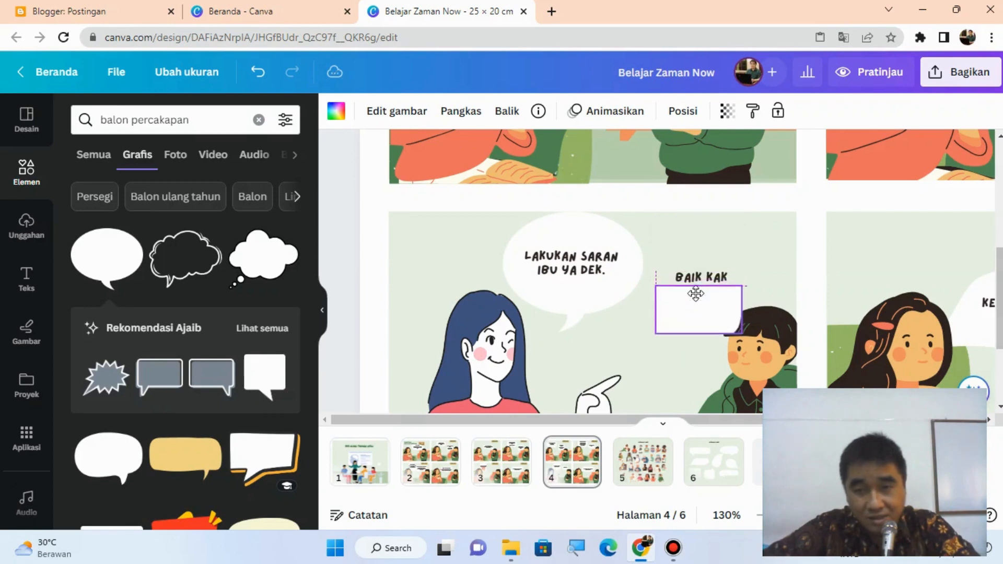
{"action": "left_click", "coordinate": [700, 280]}
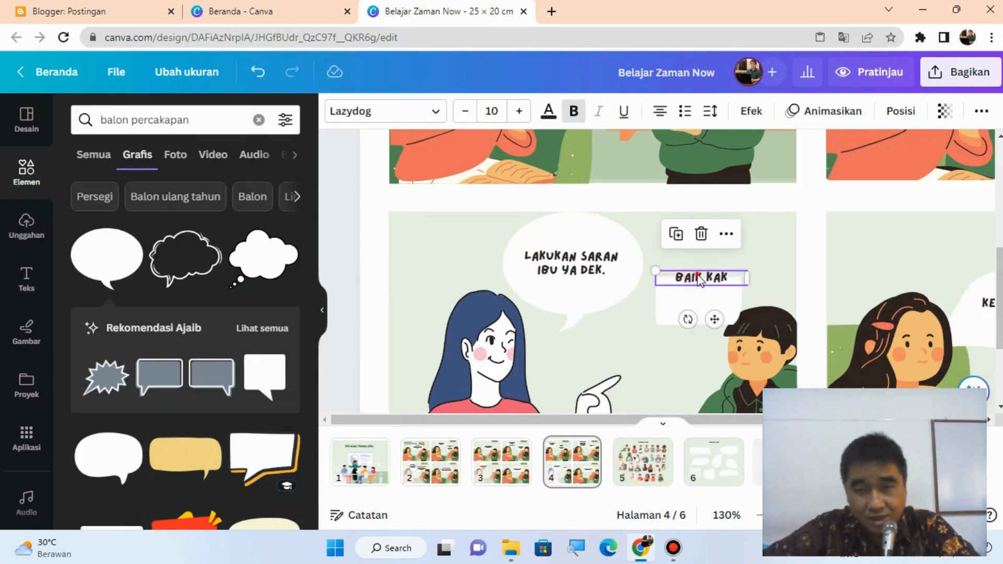
{"action": "left_click_drag", "start_coordinate": [699, 278], "coordinate": [699, 293]}
{"action": "left_click", "coordinate": [746, 271]}
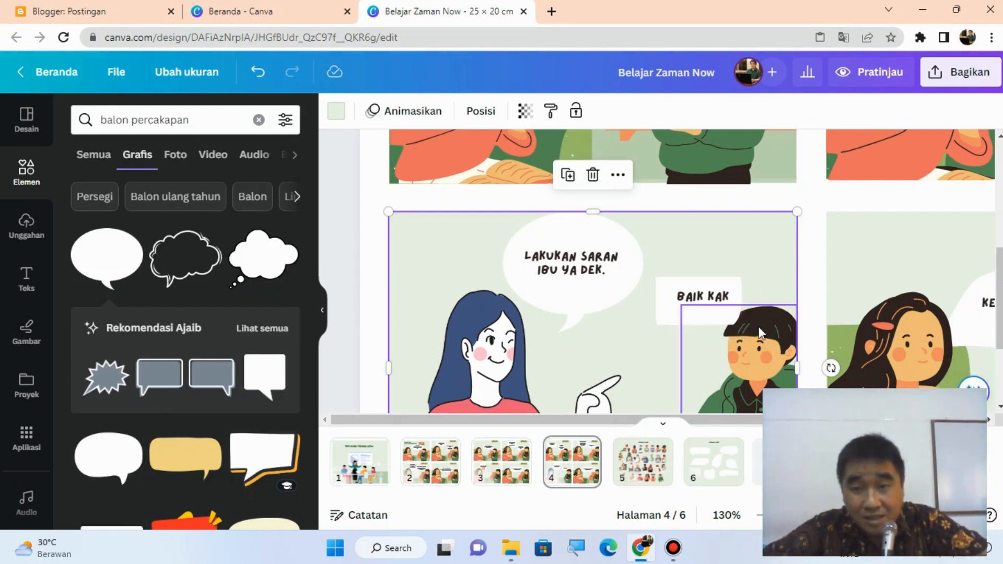
Send the white bubble behind "BAIK KAK" one layer backward.
{"action": "left_click", "coordinate": [706, 321]}
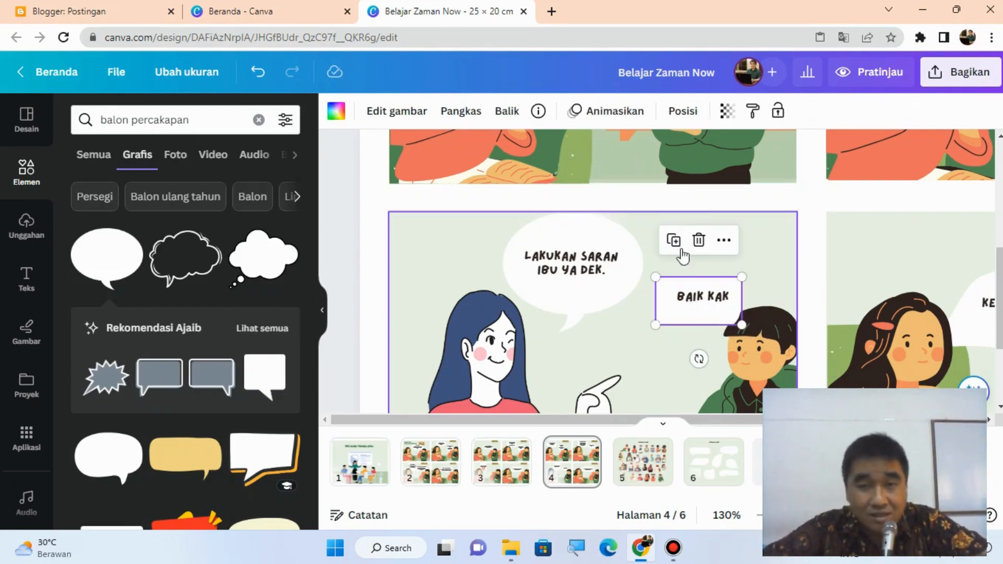
{"action": "left_click", "coordinate": [723, 241]}
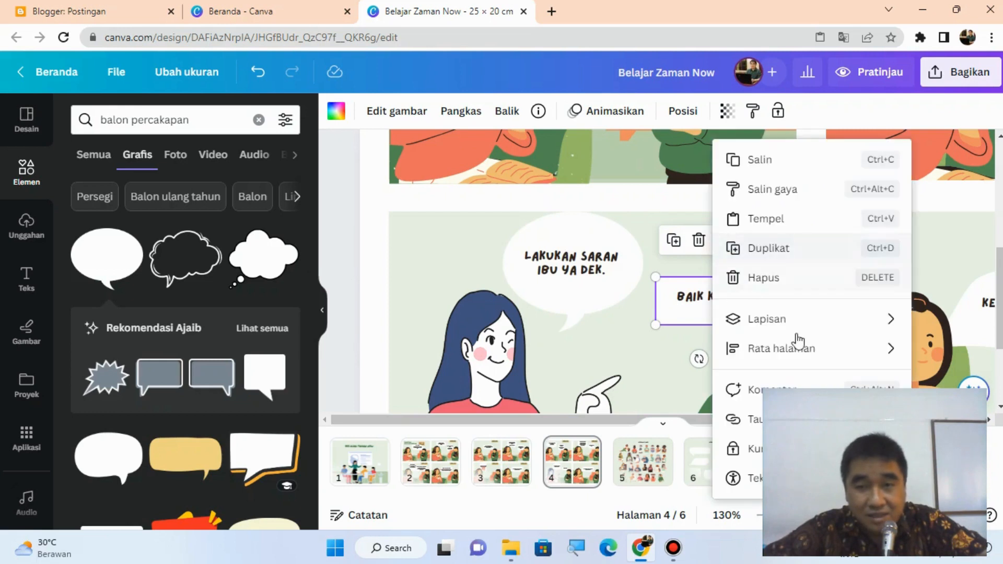
{"action": "mouse_move", "coordinate": [763, 316]}
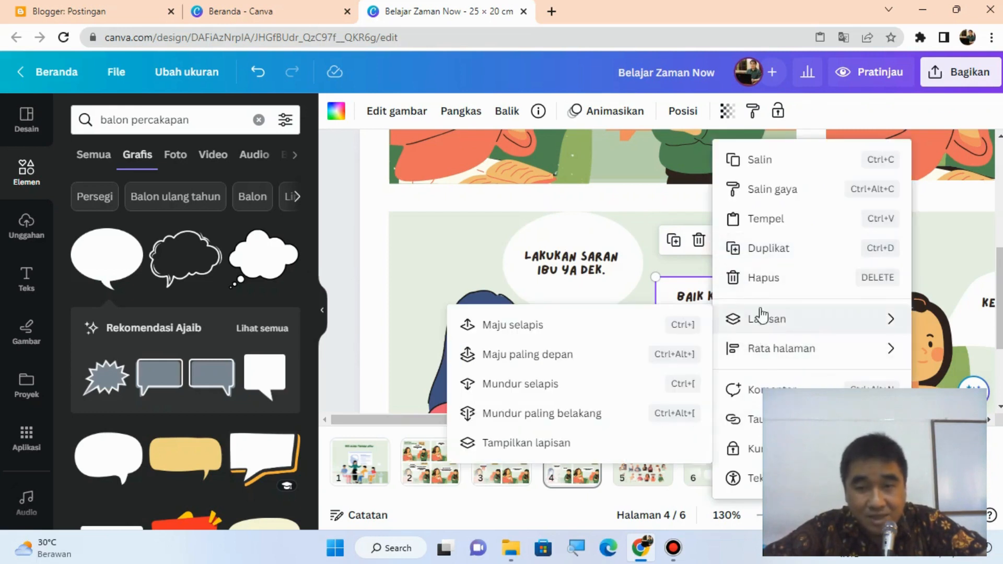
{"action": "left_click", "coordinate": [528, 386]}
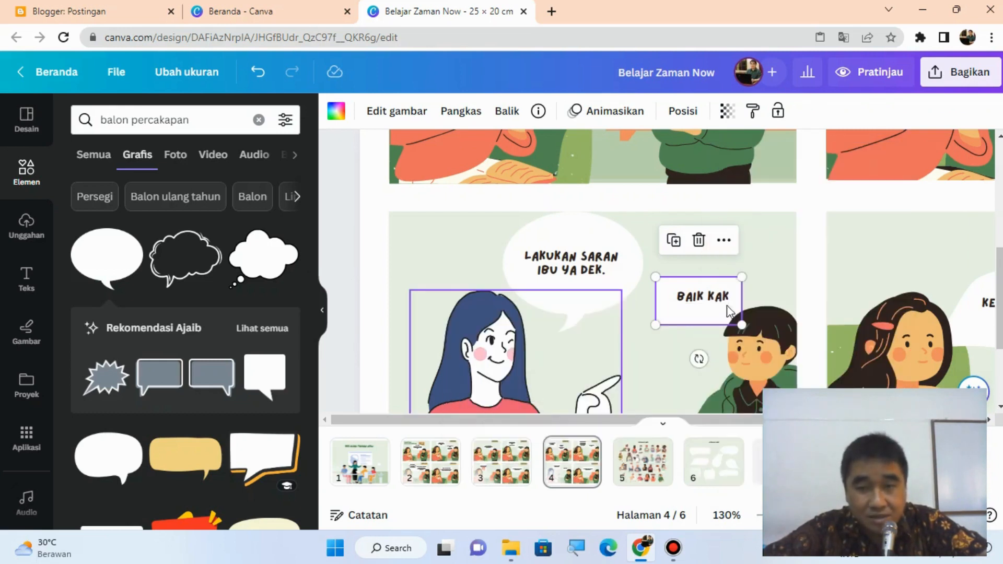
{"action": "left_click", "coordinate": [789, 248]}
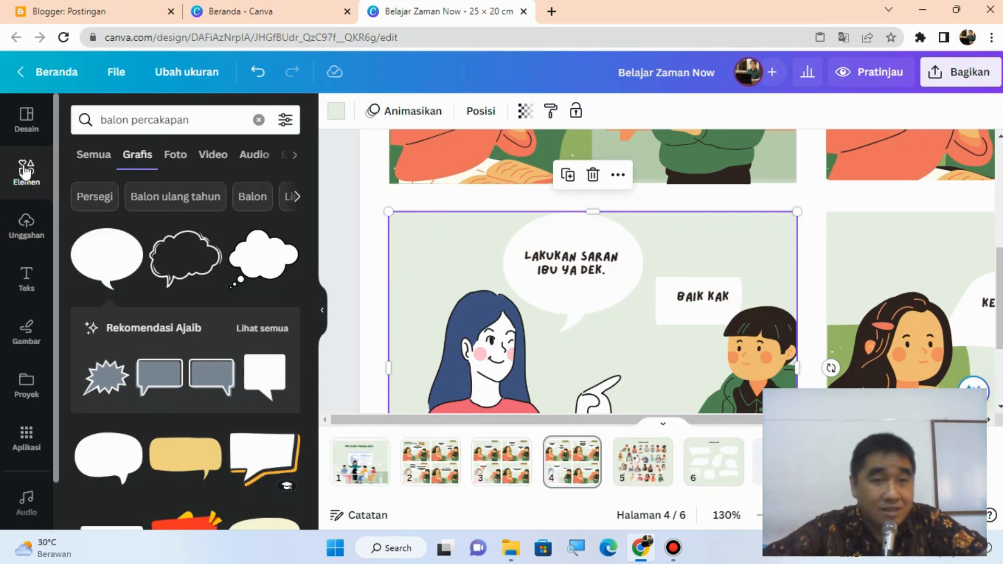
Search the graphic elements for "jam" and insert the round orange clock with the cream face on page 4.
{"action": "left_click", "coordinate": [258, 120]}
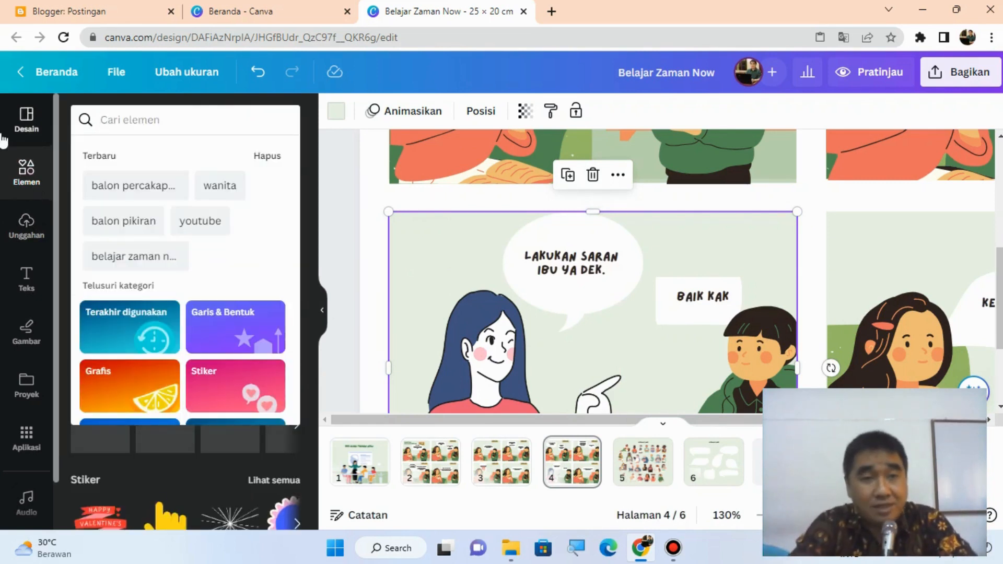
{"action": "type", "text": "jam"}
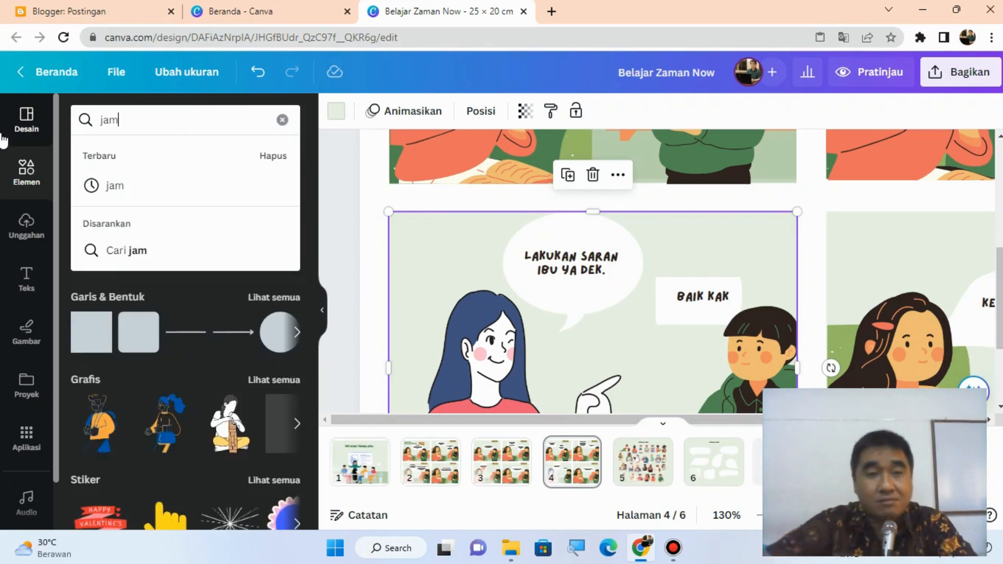
{"action": "key", "text": "Return"}
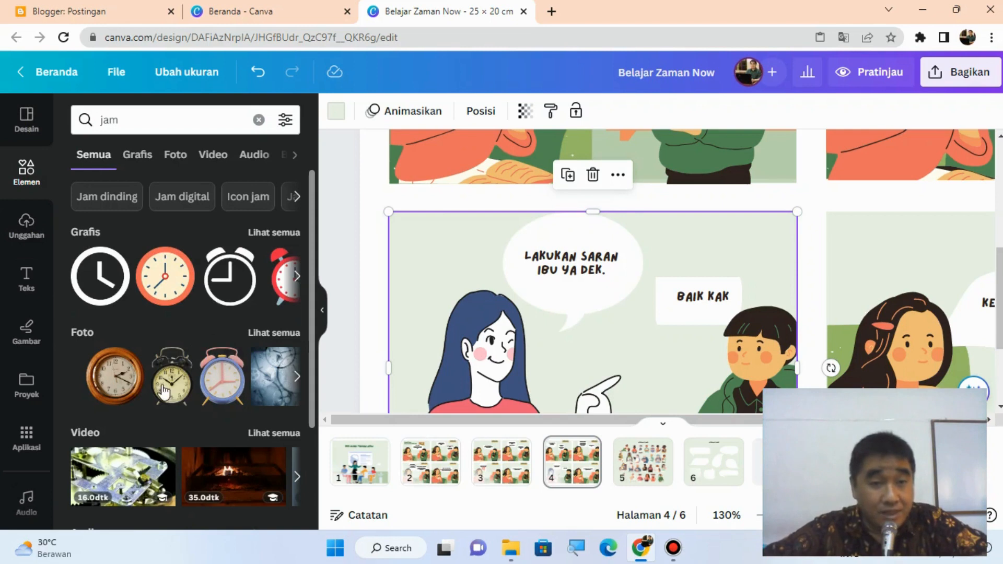
{"action": "left_click", "coordinate": [128, 161]}
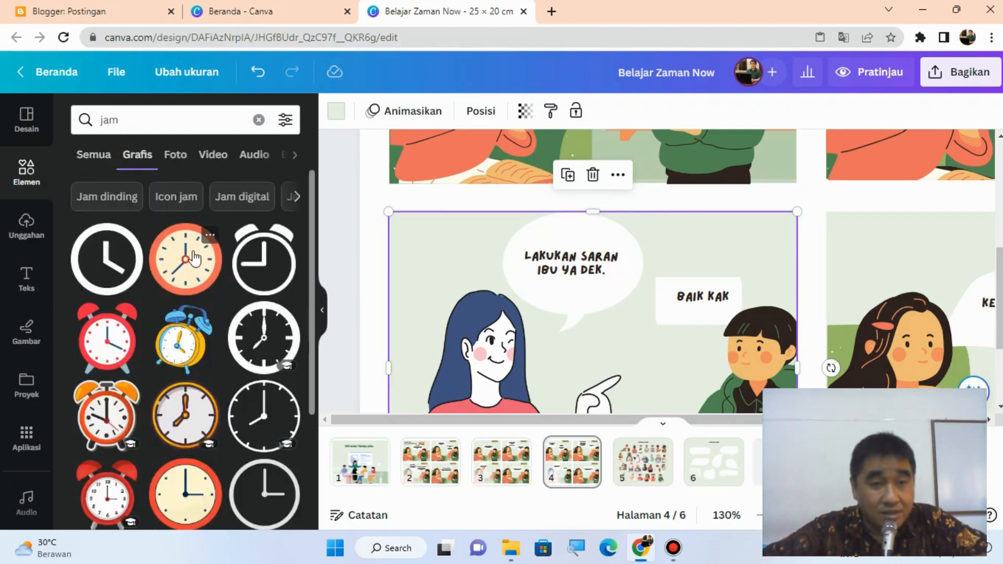
{"action": "left_click_drag", "start_coordinate": [193, 258], "coordinate": [803, 223]}
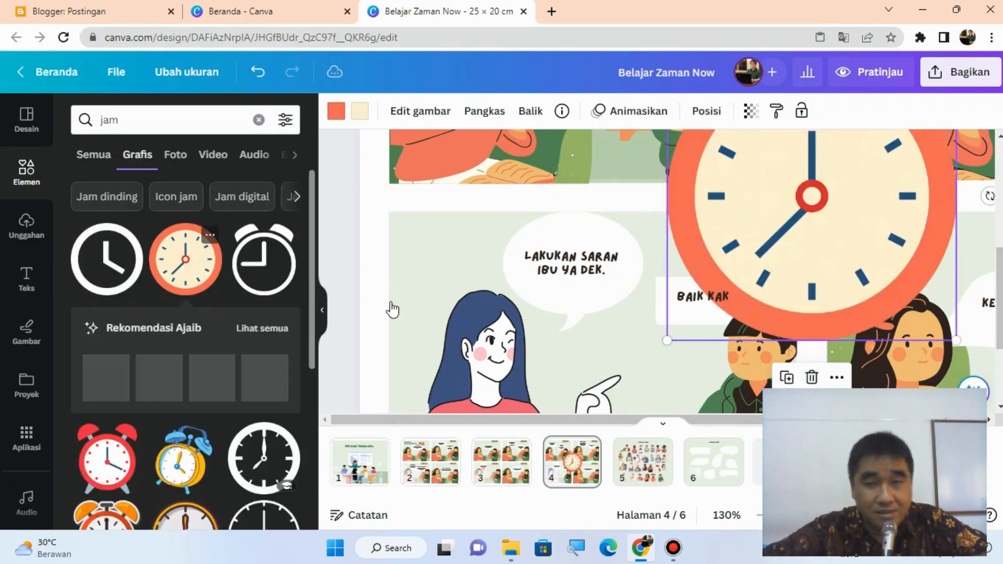
Shrink the clock and place it over the panel's upper-left corner, above the blue-haired woman.
{"action": "left_click_drag", "start_coordinate": [764, 256], "coordinate": [509, 350]}
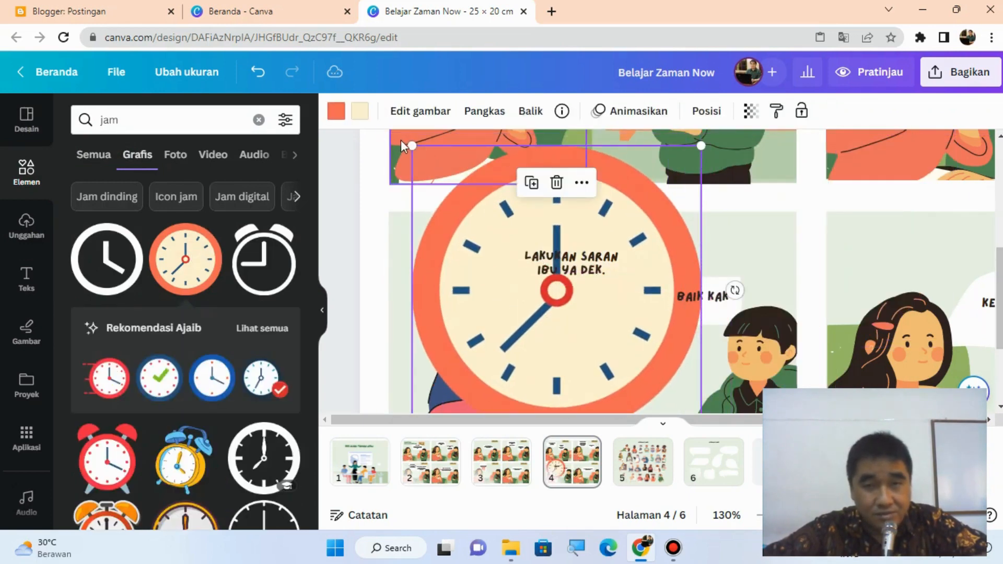
{"action": "left_click_drag", "start_coordinate": [412, 145], "coordinate": [599, 354]}
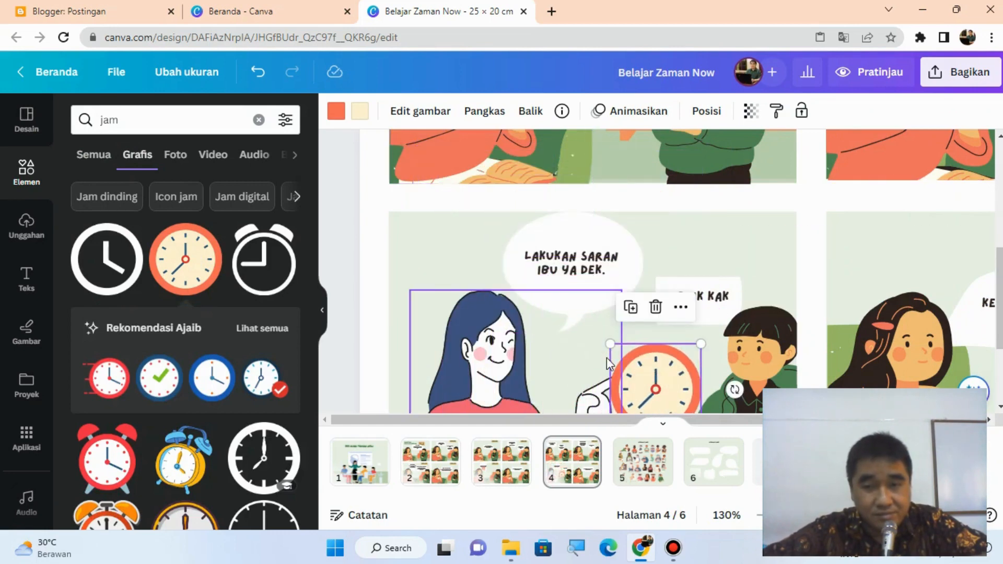
{"action": "left_click_drag", "start_coordinate": [679, 394], "coordinate": [456, 221]}
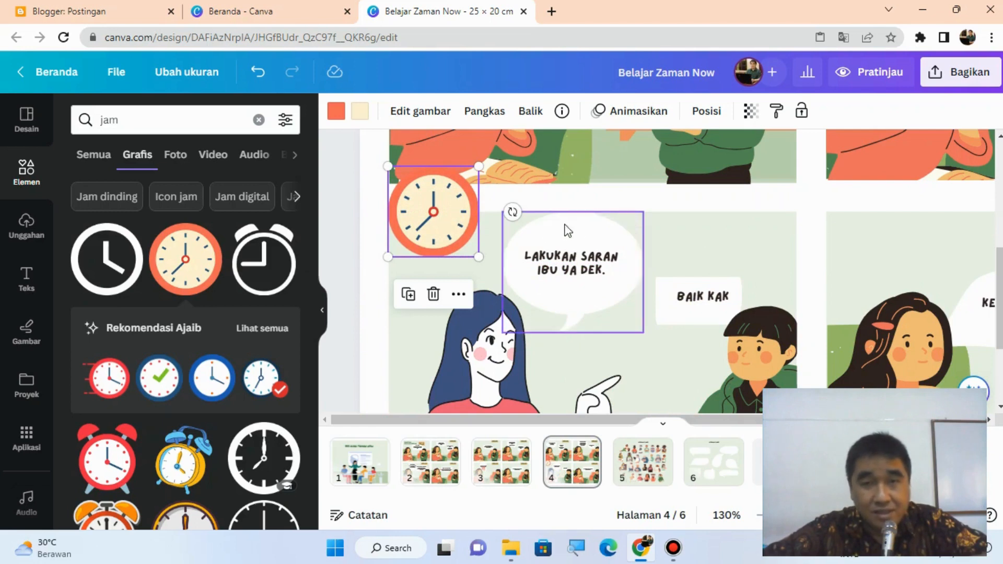
Crop away the upper half of the clock so that it ends at the panel's top edge.
{"action": "left_click", "coordinate": [484, 110]}
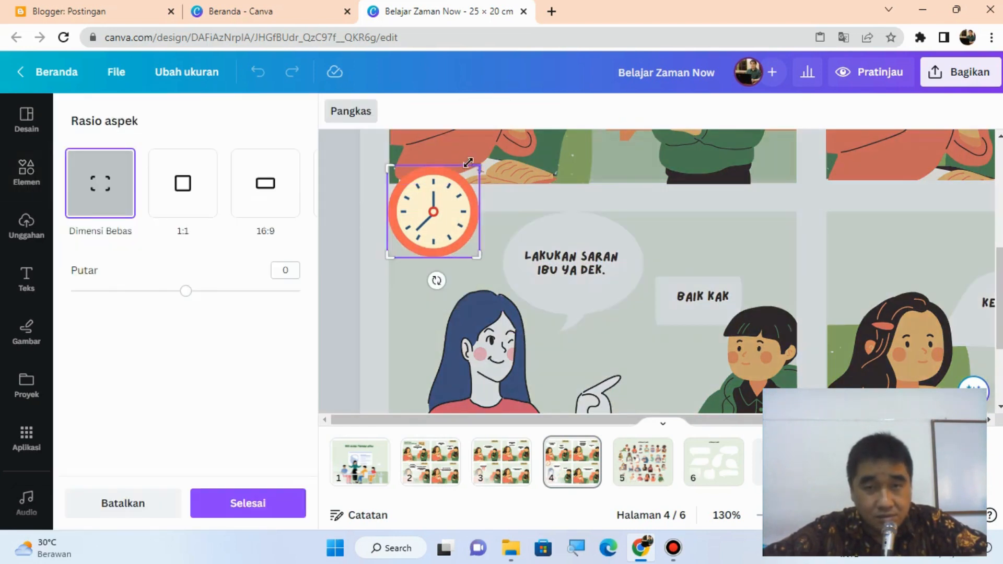
{"action": "left_click_drag", "start_coordinate": [468, 163], "coordinate": [495, 214]}
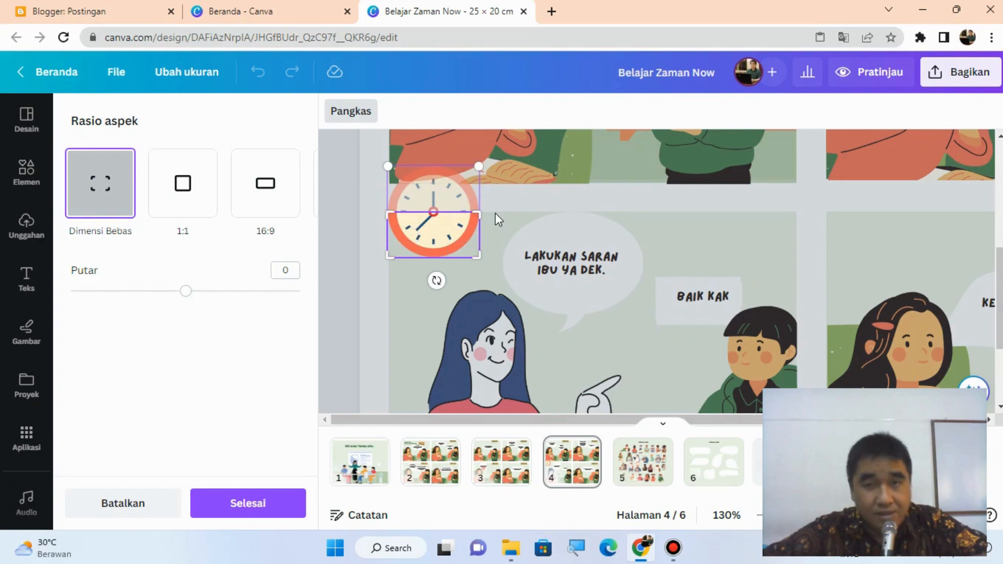
{"action": "left_click", "coordinate": [345, 120]}
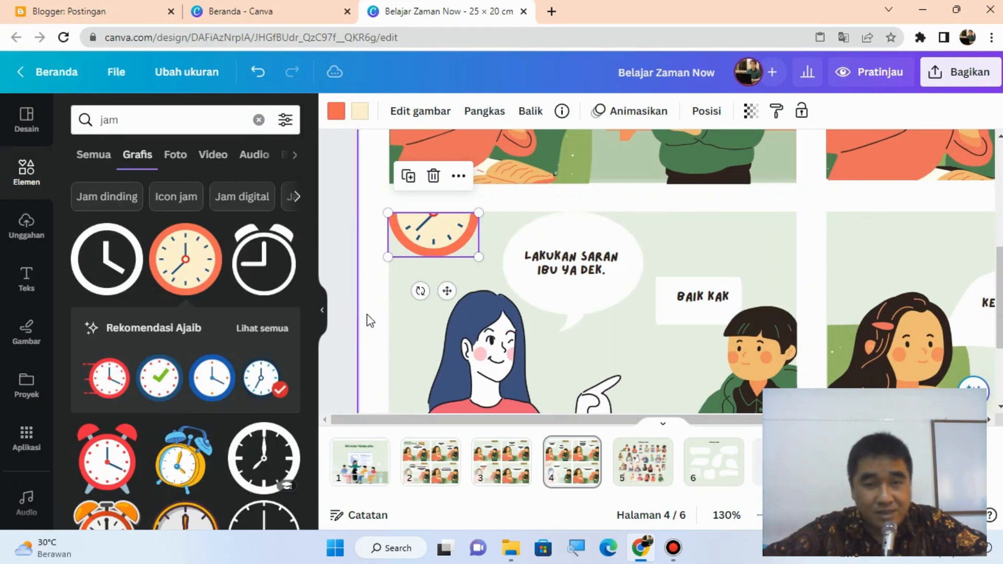
Delete the speech bubble, the picture frame and the "KEMUDIAN CARI MATERI INFORMATIKA" text from page 4's lower-right panel.
{"action": "left_click", "coordinate": [368, 317]}
{"action": "scroll", "coordinate": [625, 369], "scroll_direction": "down", "scroll_amount": 2}
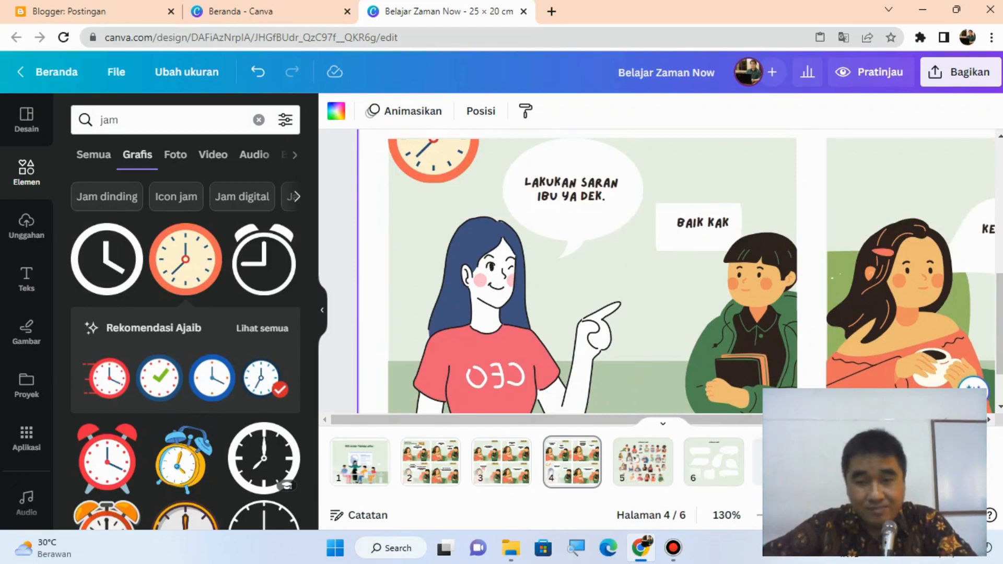
{"action": "scroll", "coordinate": [723, 264], "scroll_direction": "right", "scroll_amount": 5}
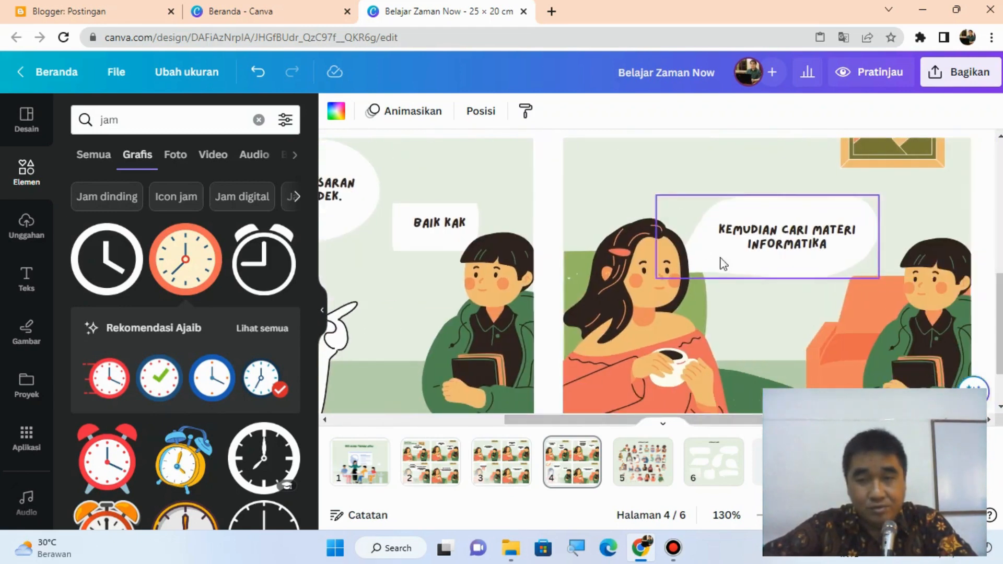
{"action": "left_click", "coordinate": [772, 516]}
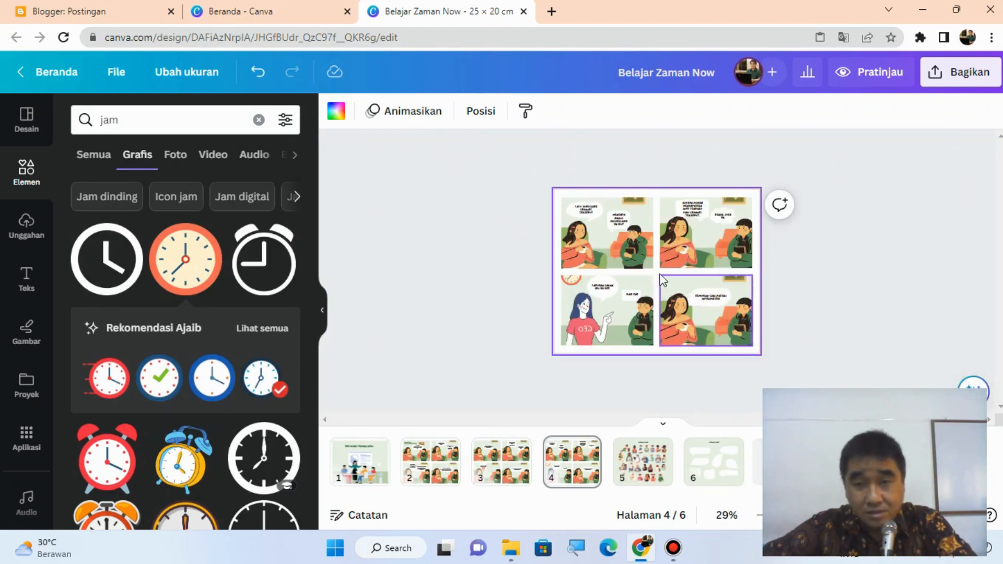
{"action": "left_click", "coordinate": [686, 294]}
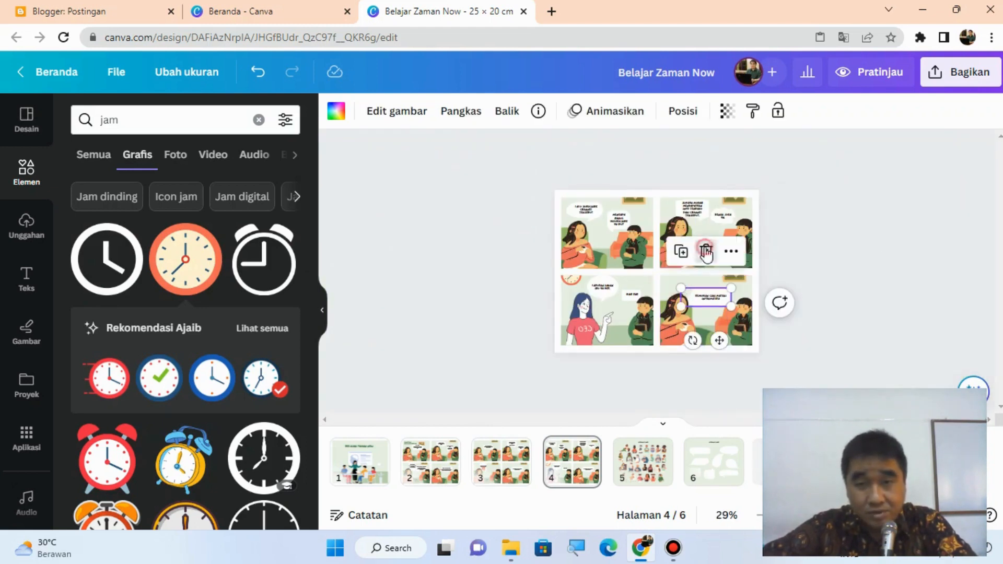
{"action": "left_click", "coordinate": [700, 252]}
{"action": "left_click", "coordinate": [742, 283]}
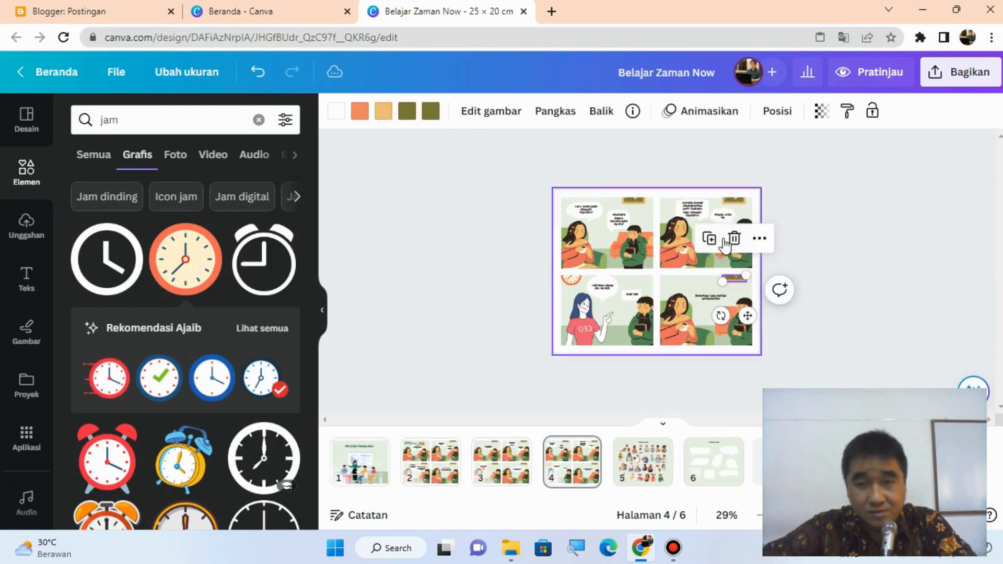
{"action": "left_click", "coordinate": [732, 237]}
{"action": "left_click", "coordinate": [709, 300]}
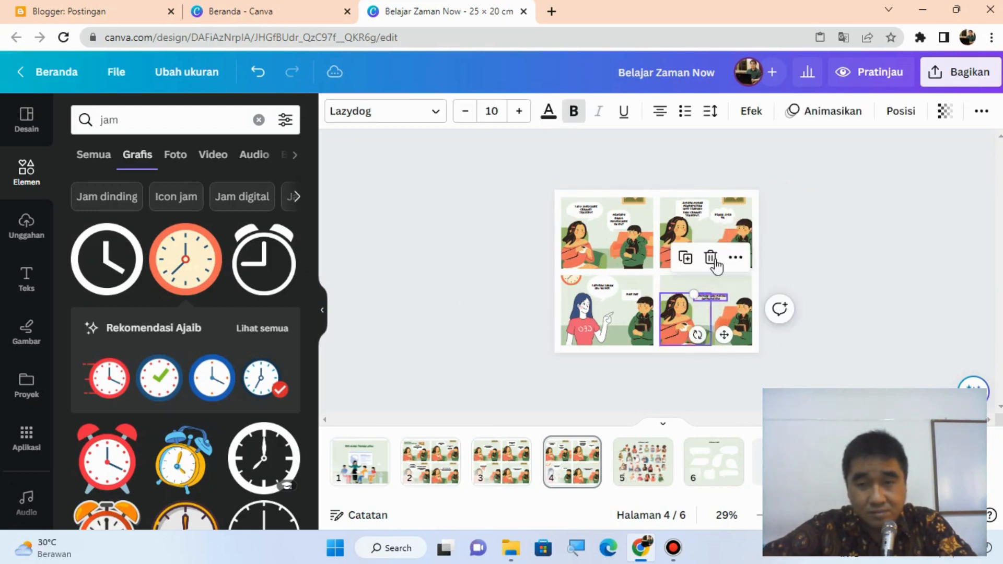
{"action": "left_click", "coordinate": [713, 256]}
Delete the orange armchair, the boy, the long-haired woman and the green armchair from the lower-right panel.
{"action": "left_click", "coordinate": [725, 316]}
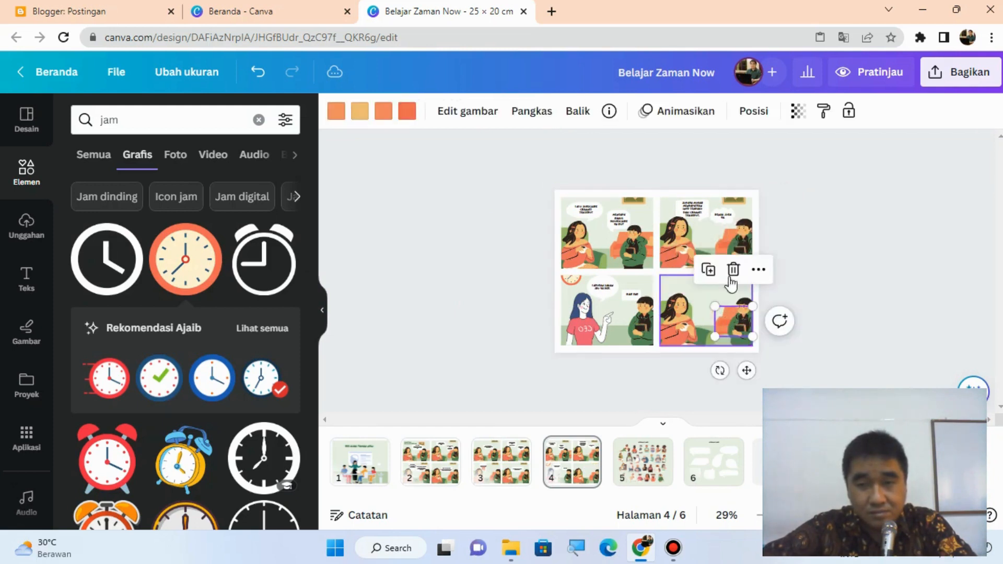
{"action": "left_click", "coordinate": [732, 269]}
{"action": "left_click", "coordinate": [740, 320]}
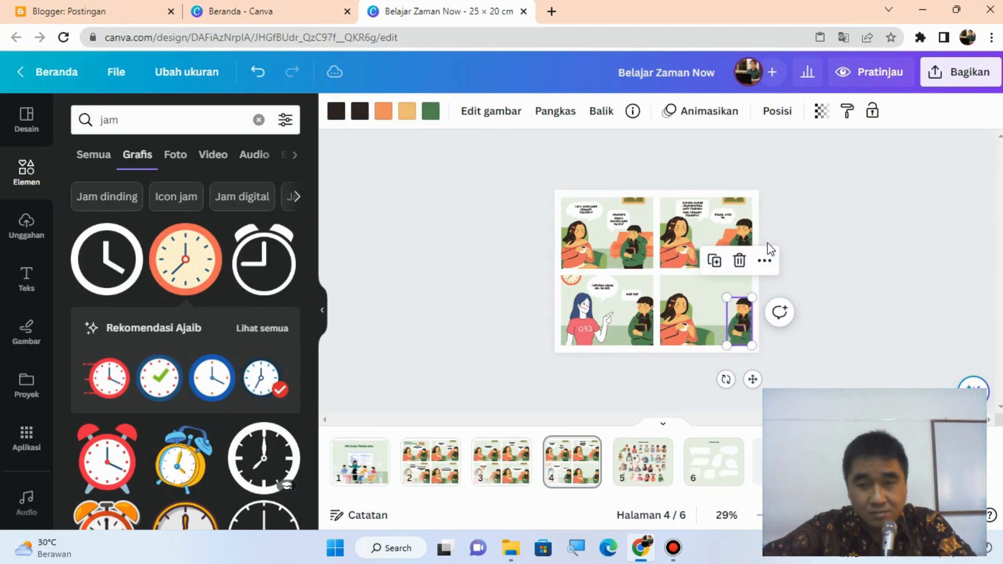
{"action": "left_click", "coordinate": [741, 261]}
{"action": "left_click", "coordinate": [672, 318]}
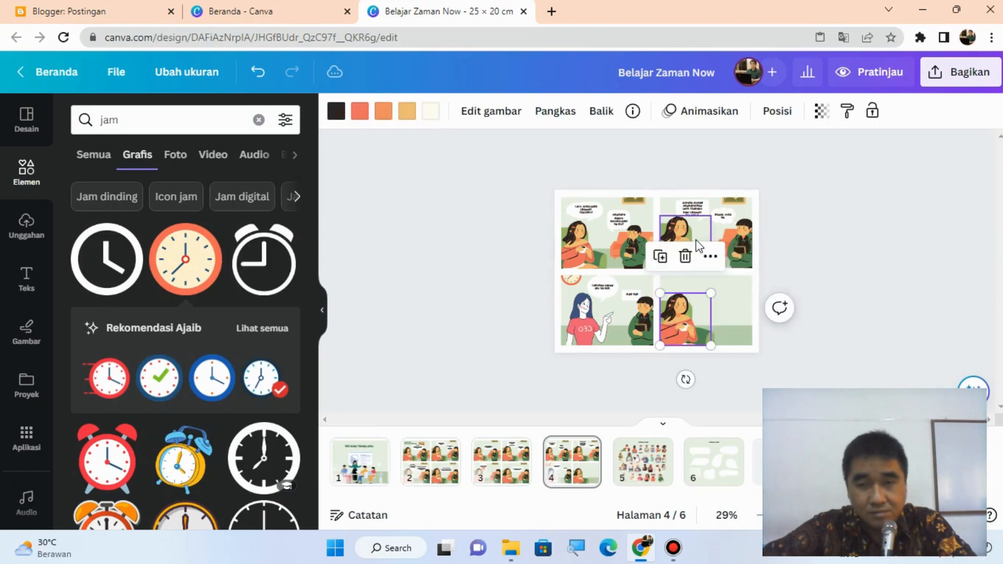
{"action": "left_click", "coordinate": [695, 259]}
{"action": "left_click", "coordinate": [697, 323]}
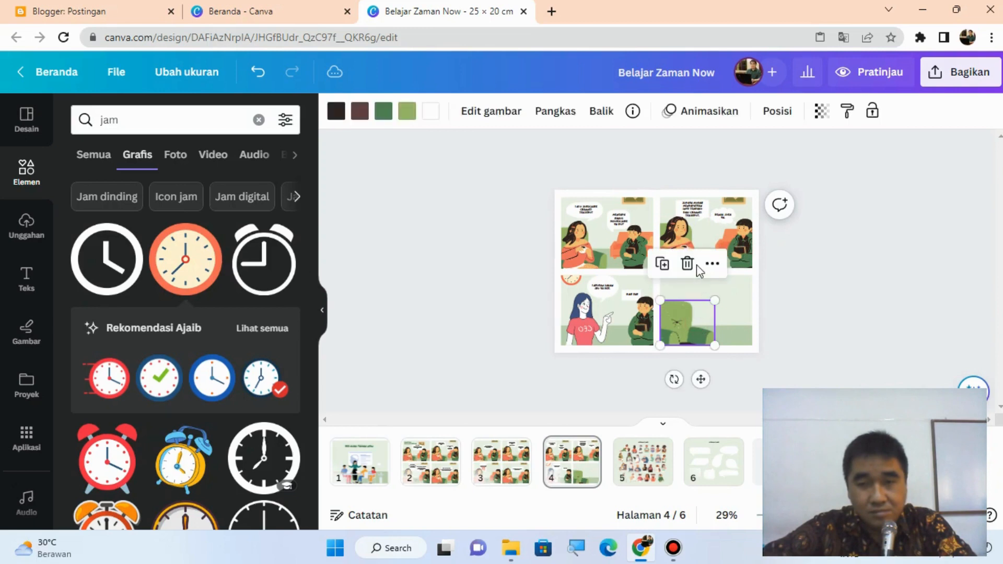
{"action": "left_click", "coordinate": [687, 264]}
Delete the green floor strip and the pale green background of the lower-right panel.
{"action": "left_click", "coordinate": [716, 338]}
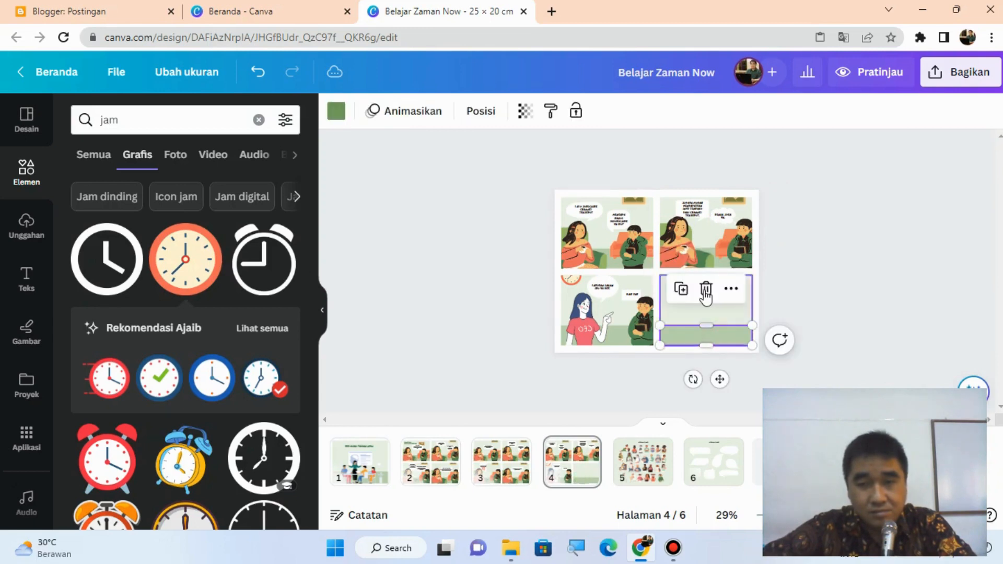
{"action": "left_click", "coordinate": [705, 290]}
{"action": "left_click", "coordinate": [705, 307]}
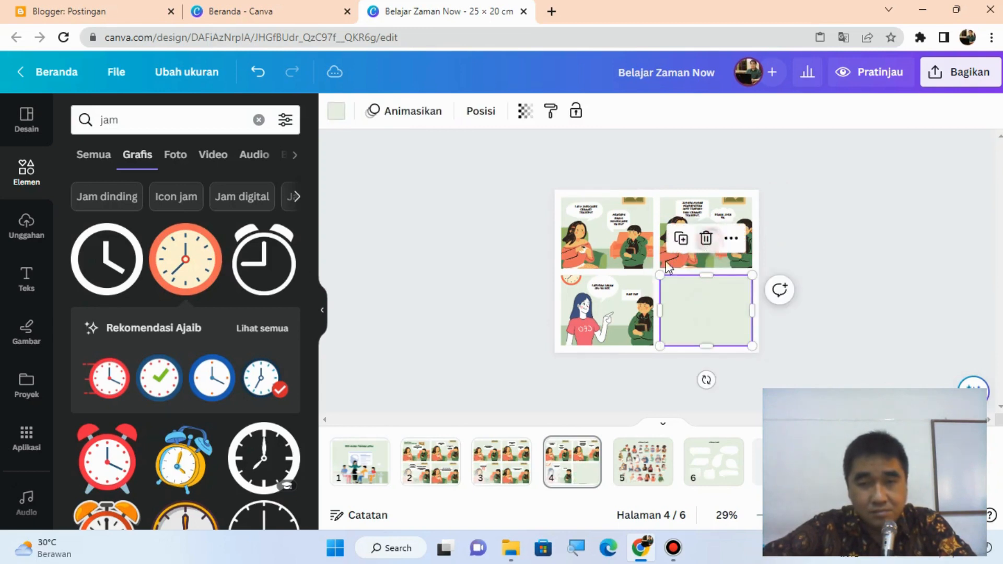
{"action": "left_click", "coordinate": [705, 236]}
Group all elements of the blue-haired woman's panel and centre the group horizontally in the lower half of page 4.
{"action": "left_click_drag", "start_coordinate": [686, 335], "coordinate": [562, 280]}
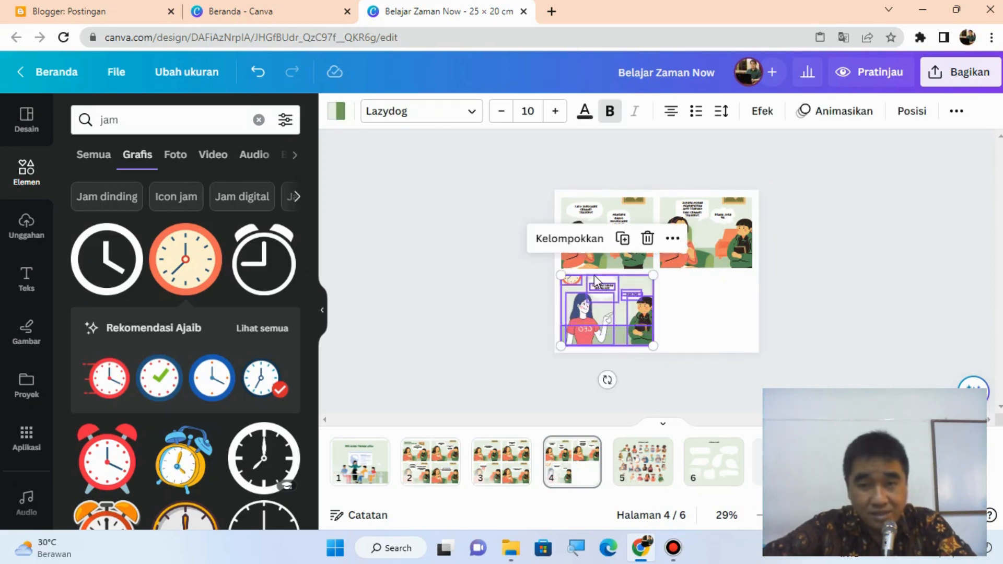
{"action": "left_click", "coordinate": [569, 238]}
{"action": "left_click_drag", "start_coordinate": [613, 316], "coordinate": [664, 317]}
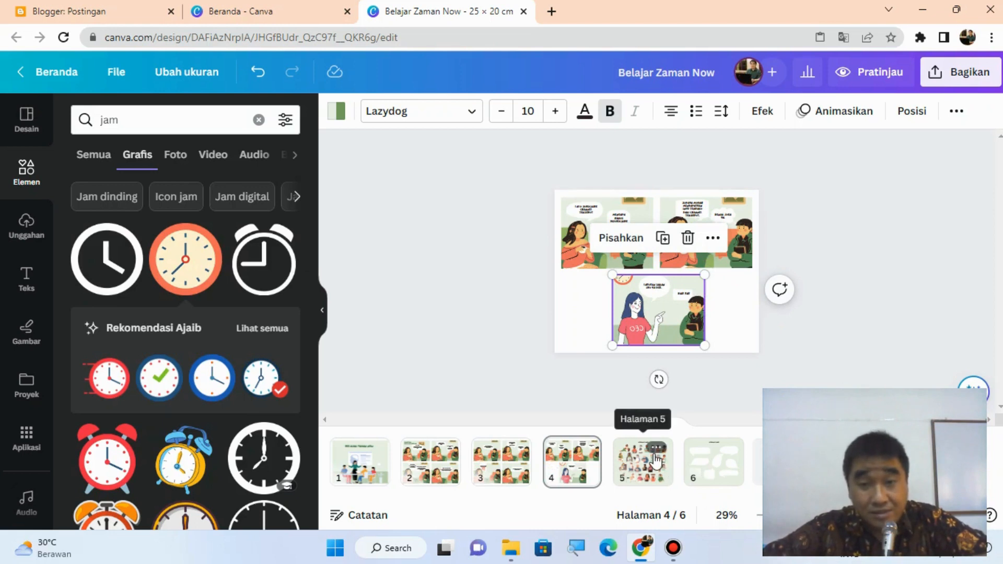
Delete the two resource pages after page 4, one with the characters and one with the speech bubbles.
{"action": "left_click", "coordinate": [656, 461]}
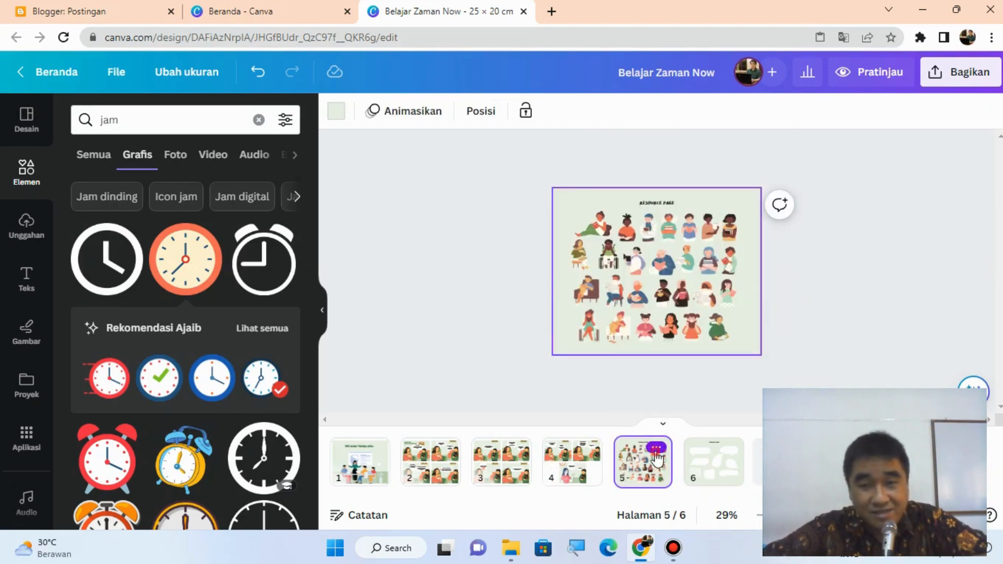
{"action": "left_click", "coordinate": [657, 453]}
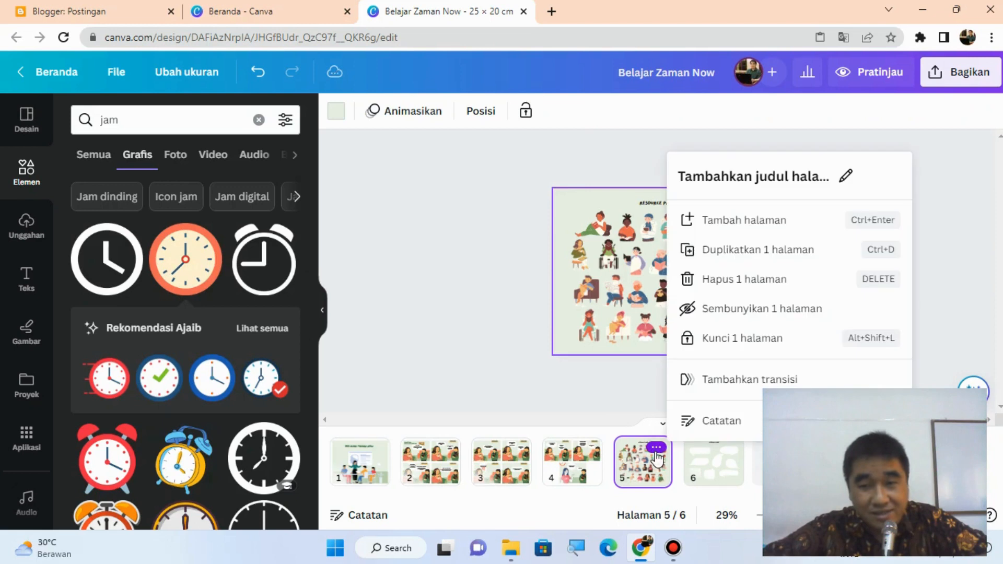
{"action": "left_click", "coordinate": [751, 286]}
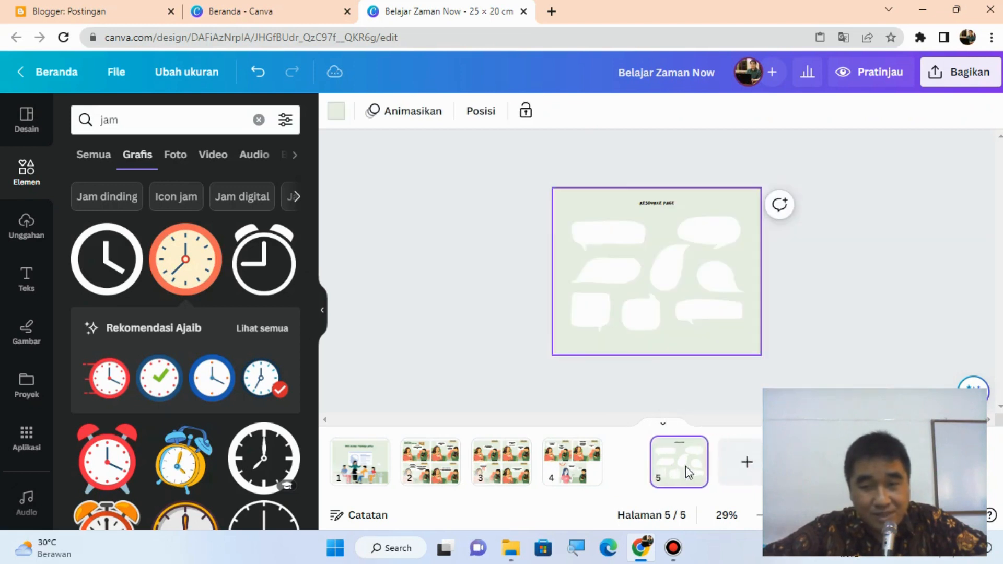
{"action": "left_click", "coordinate": [657, 448]}
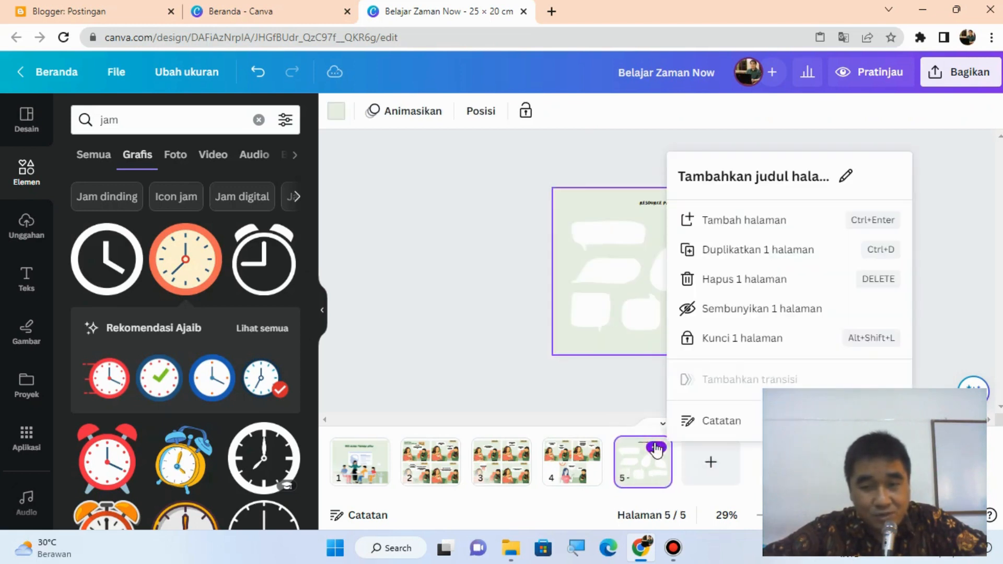
{"action": "left_click", "coordinate": [750, 287]}
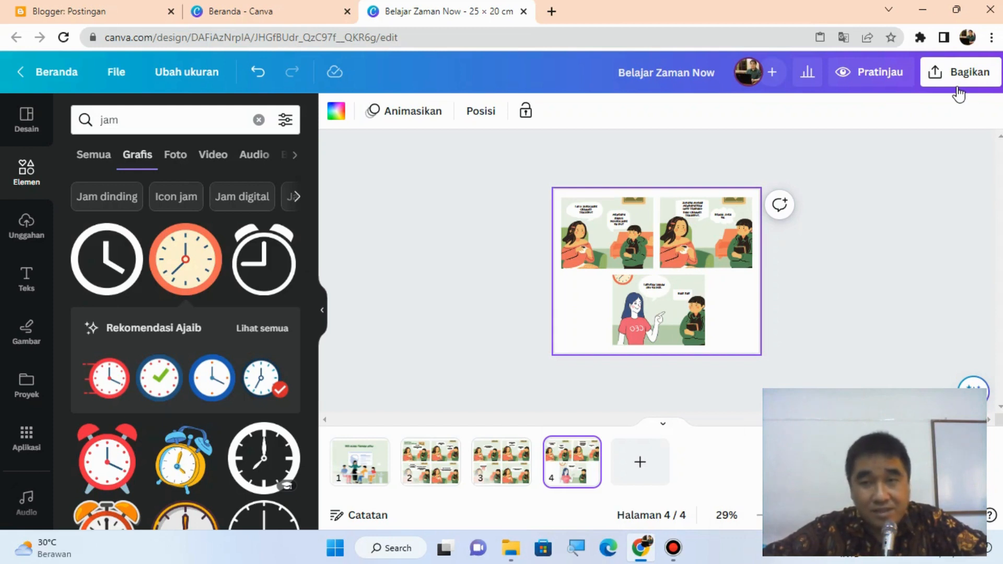
Download all four pages as PDF Standar and open the downloaded "Belajar Zaman Now.pdf".
{"action": "left_click", "coordinate": [959, 94]}
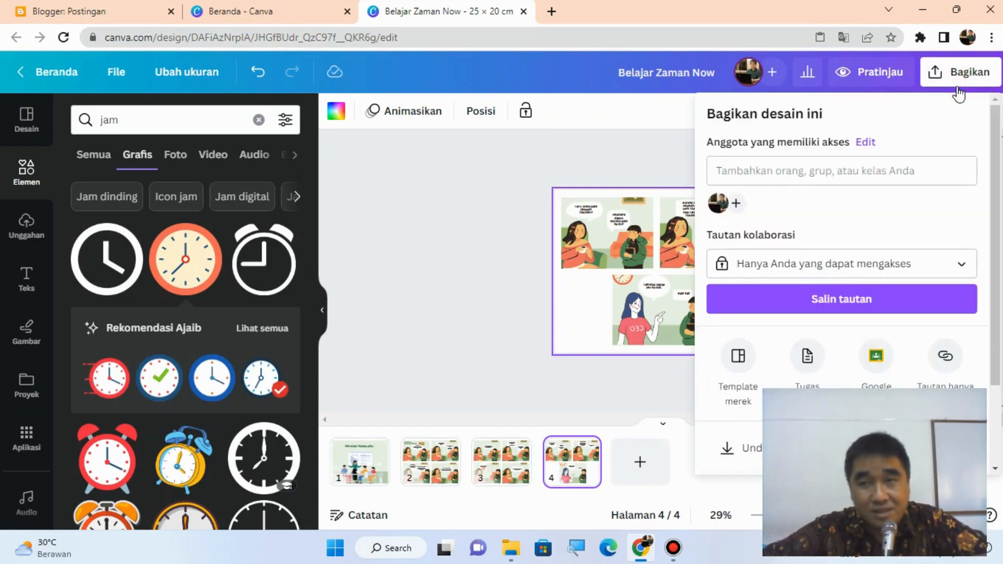
{"action": "left_click", "coordinate": [736, 448]}
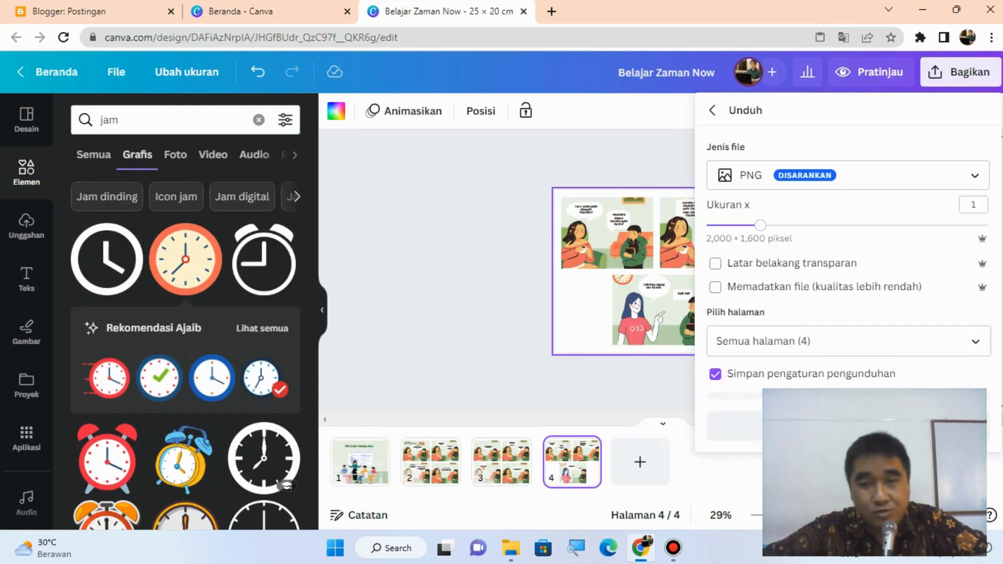
{"action": "left_click", "coordinate": [849, 178]}
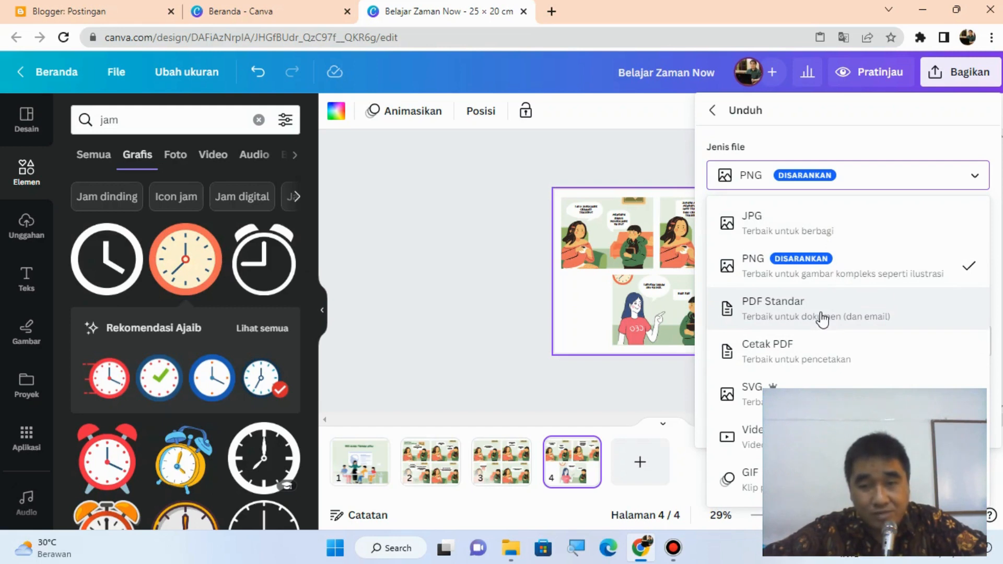
{"action": "left_click", "coordinate": [855, 316]}
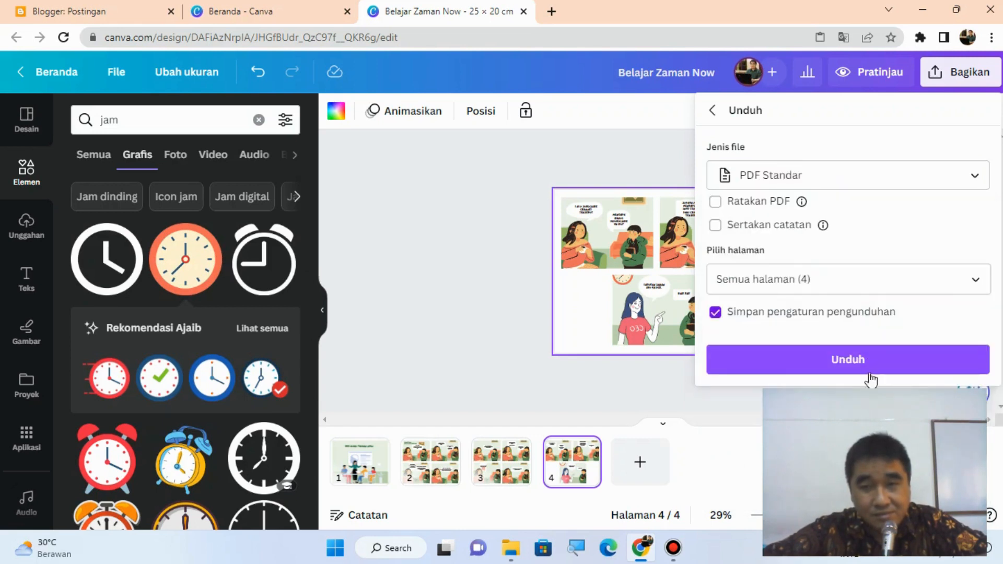
{"action": "left_click", "coordinate": [863, 362]}
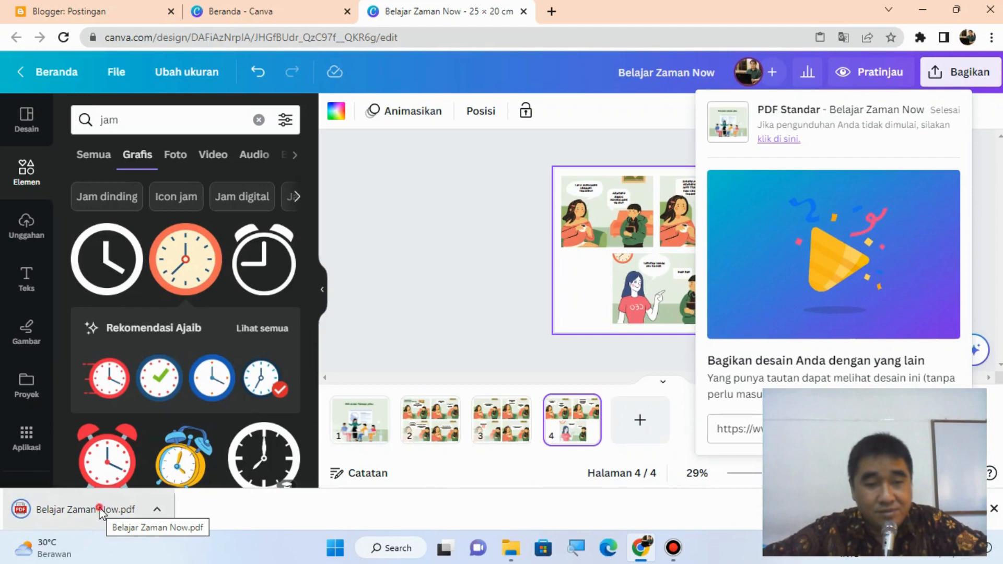
{"action": "left_click", "coordinate": [100, 511]}
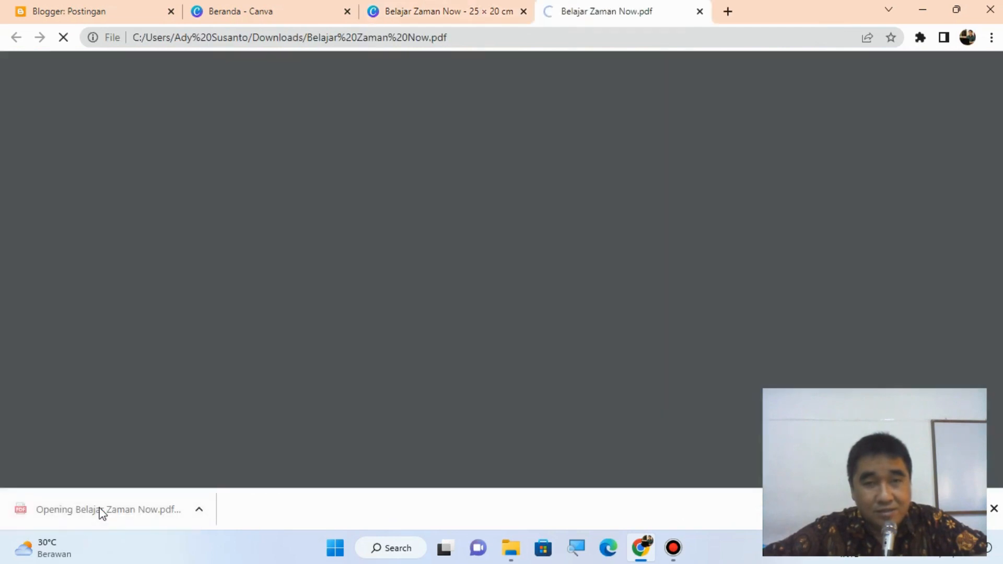